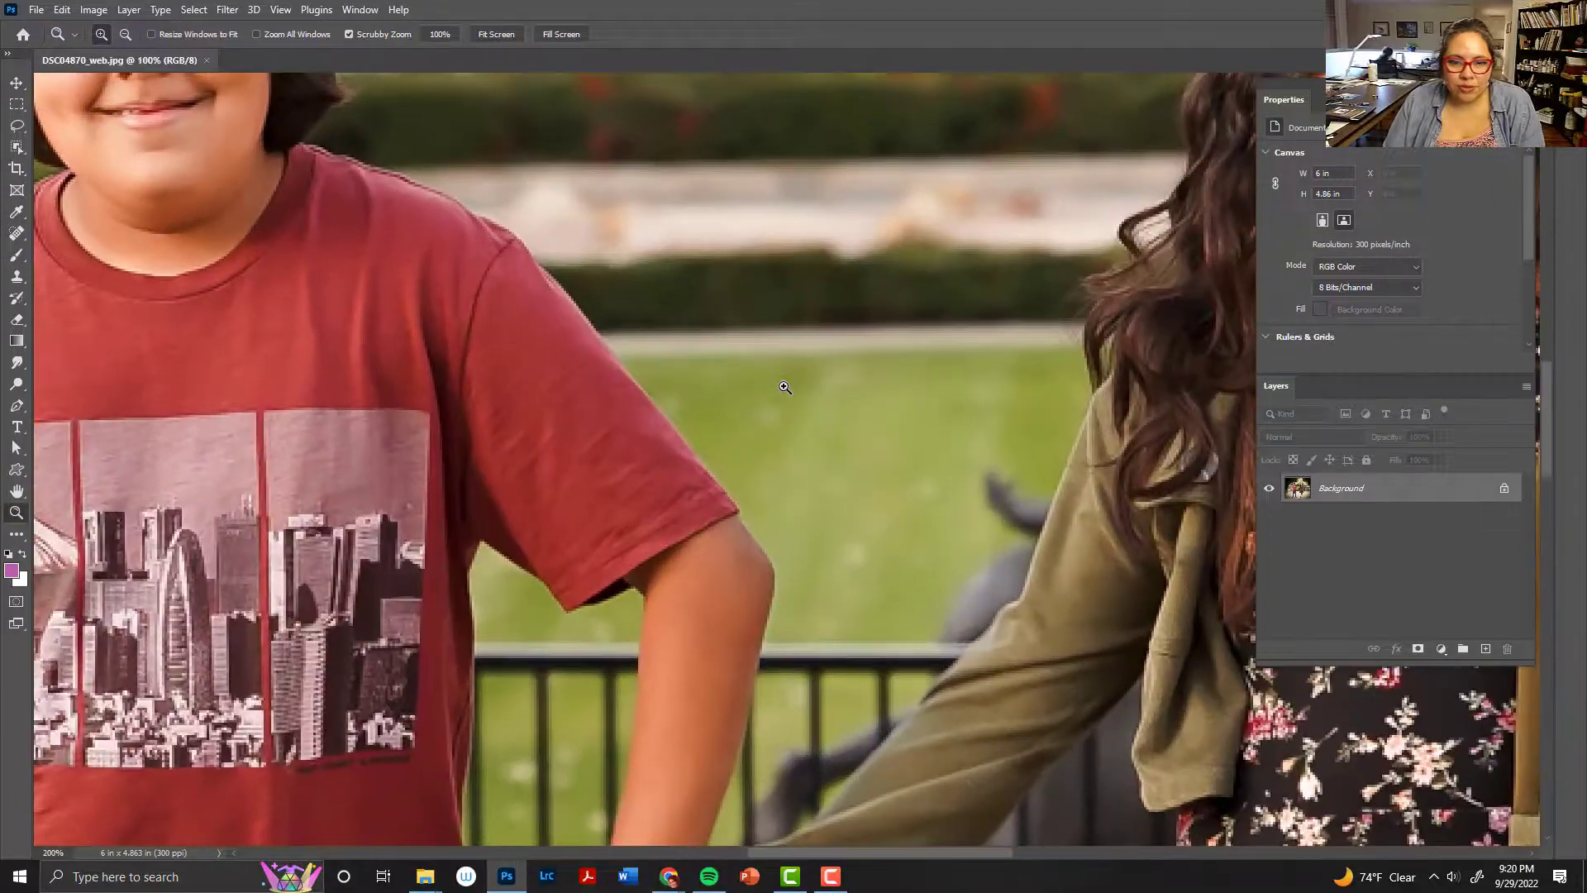
Step: Turn off resampling in the photo's Image Size settings and set the resolution to 72 pixels/inch
drag(784, 387, 787, 387)
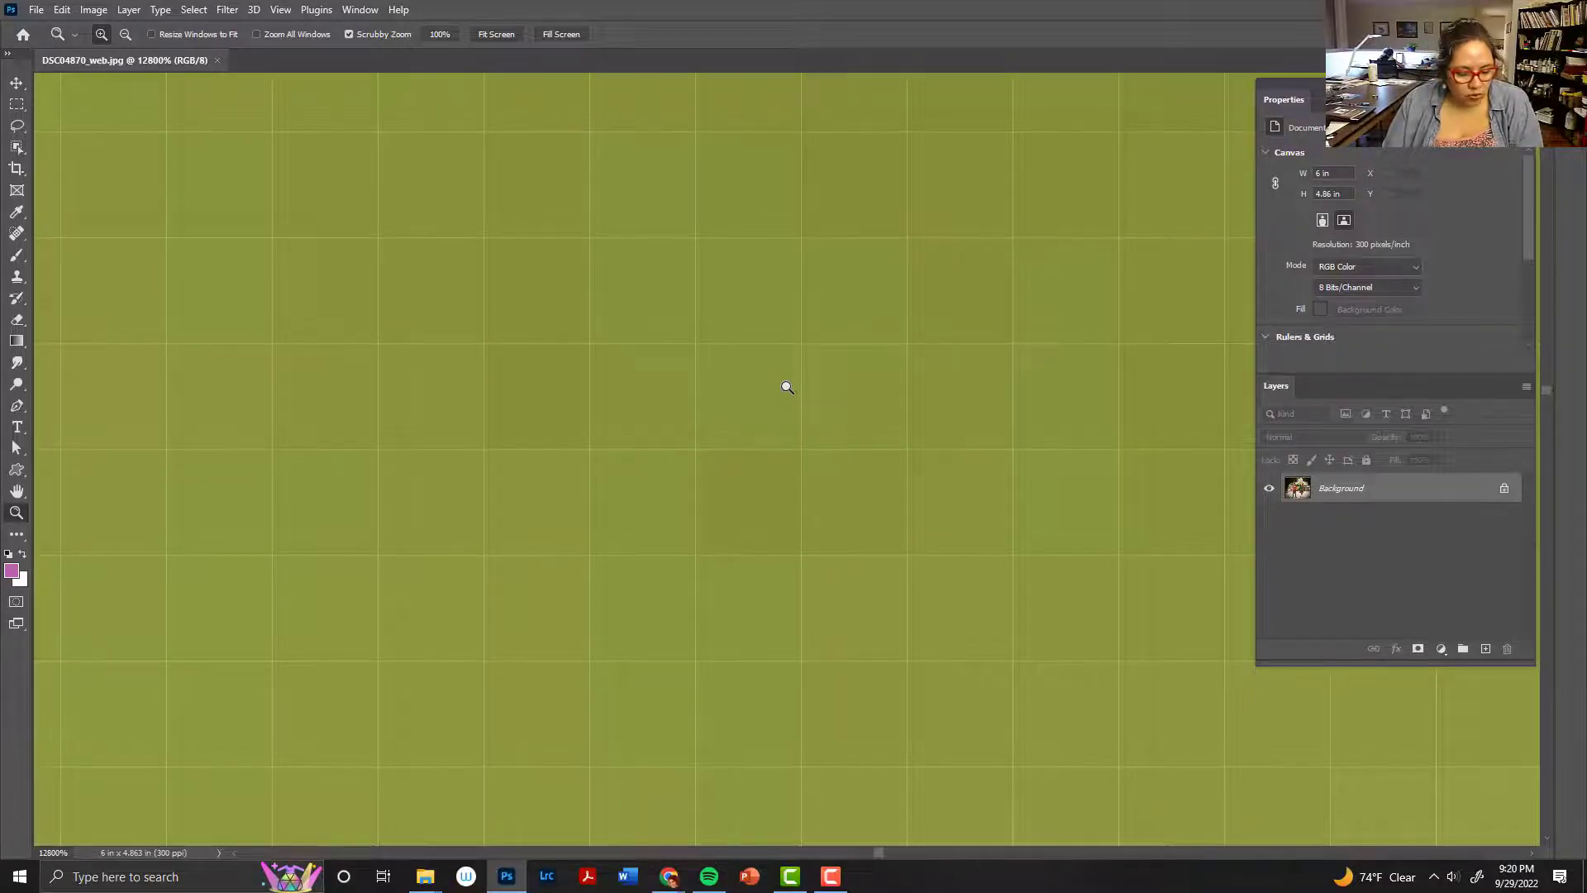
key(ctrl+0)
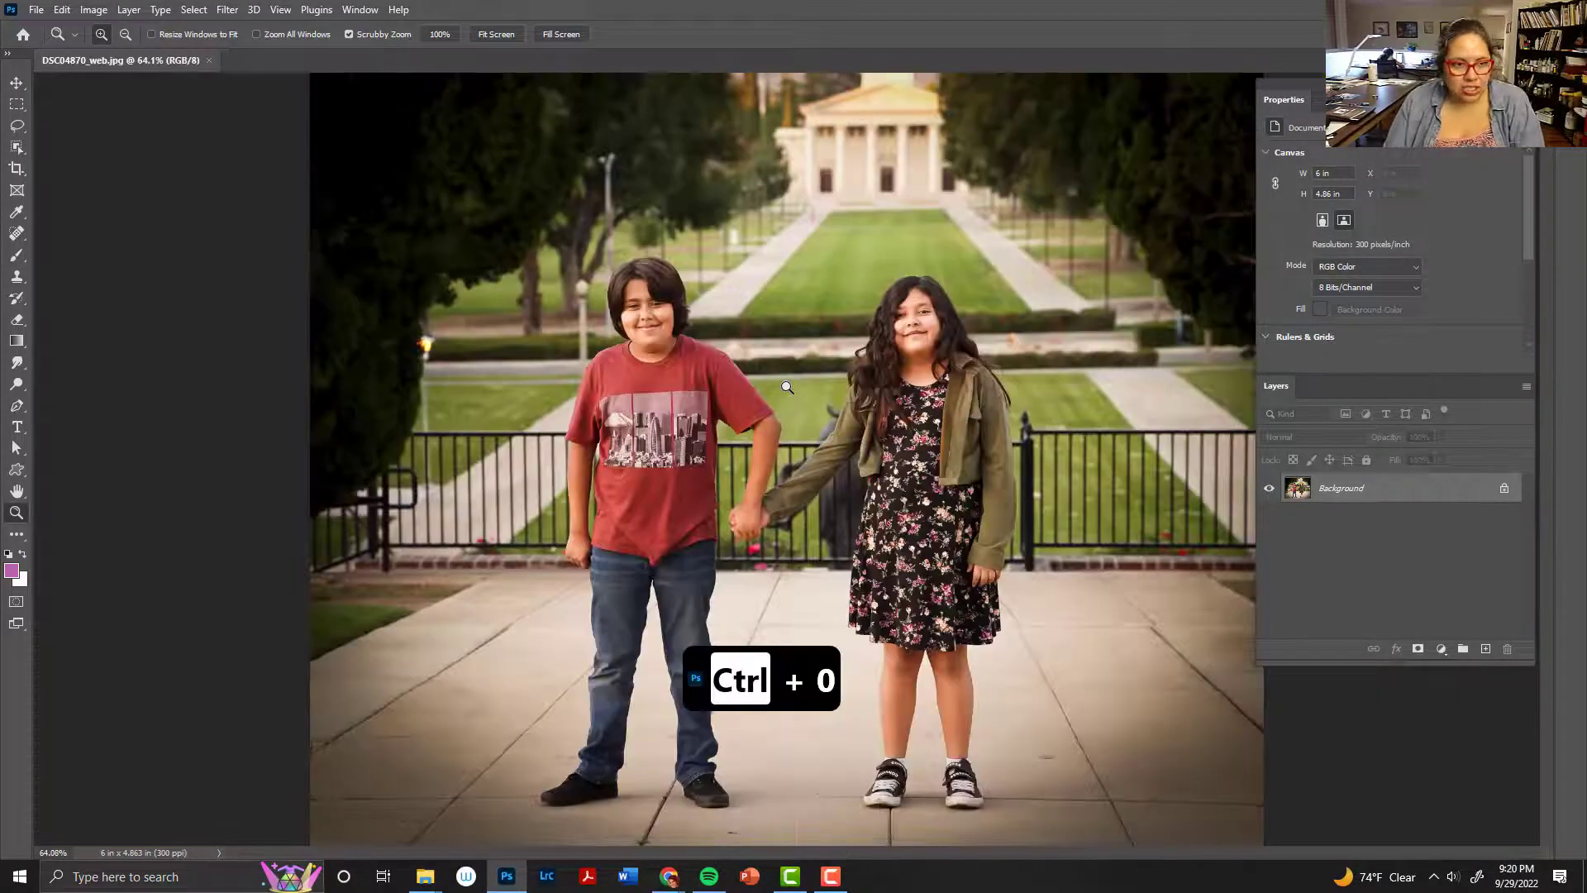
click(94, 9)
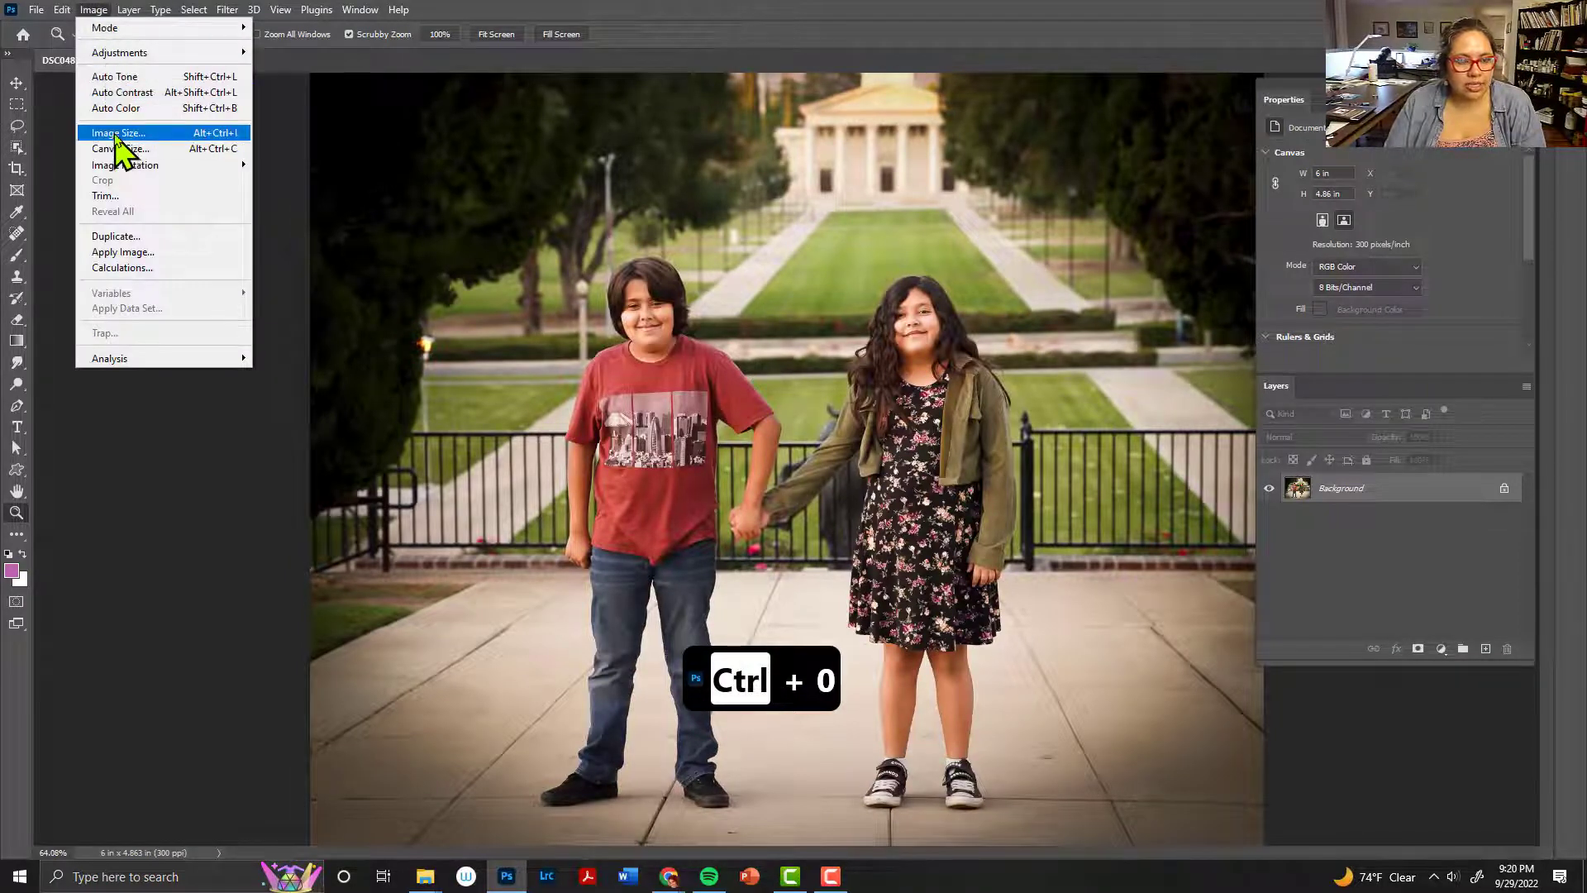
click(499, 4)
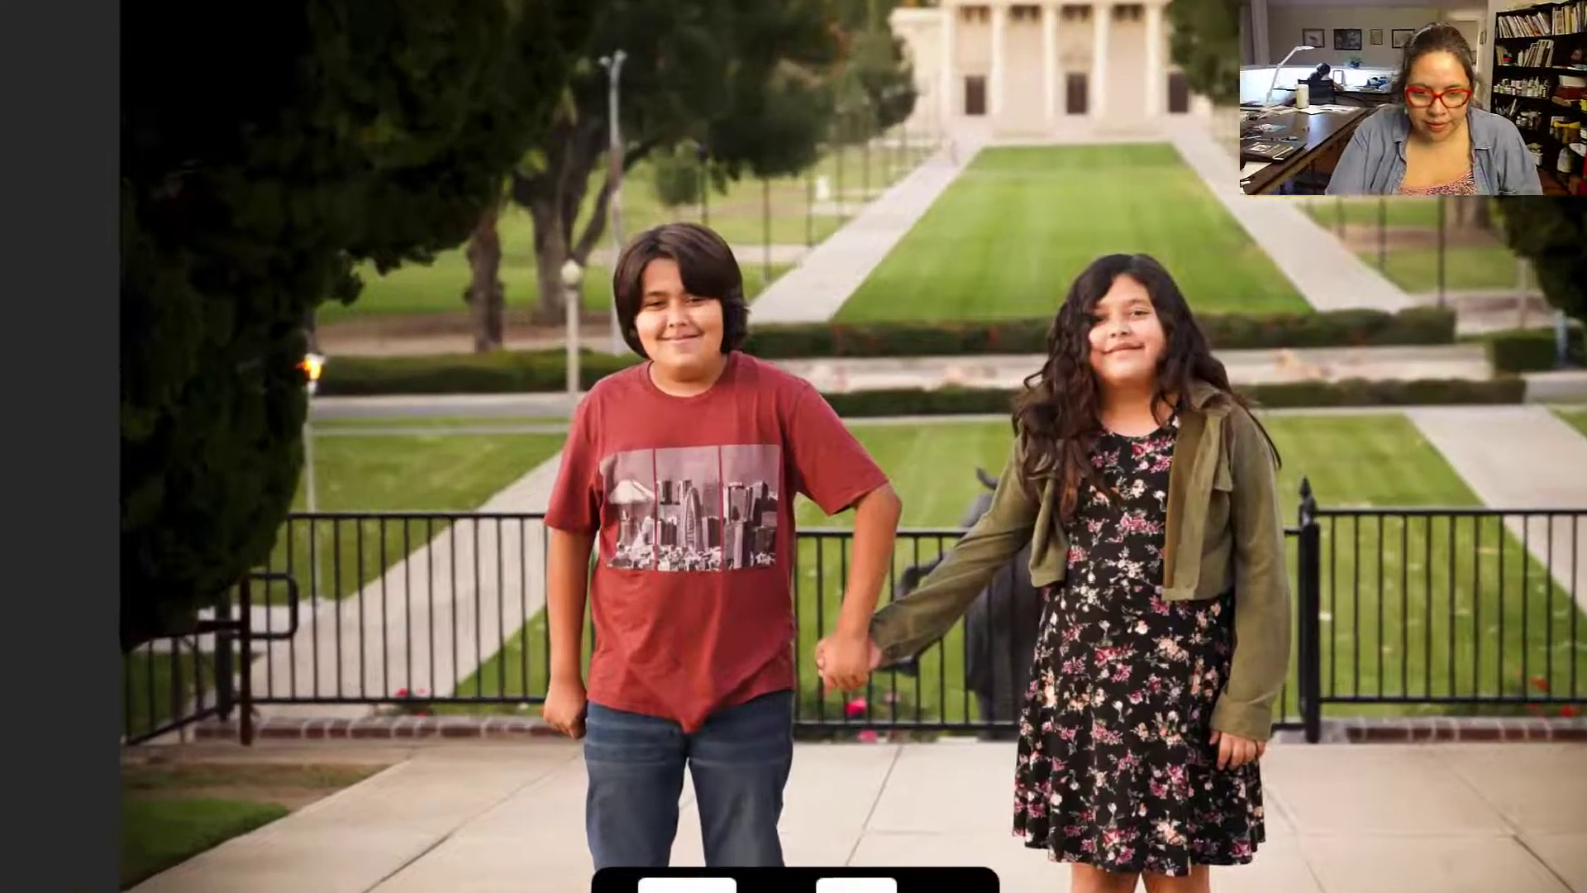
key(ctrl+alt+i)
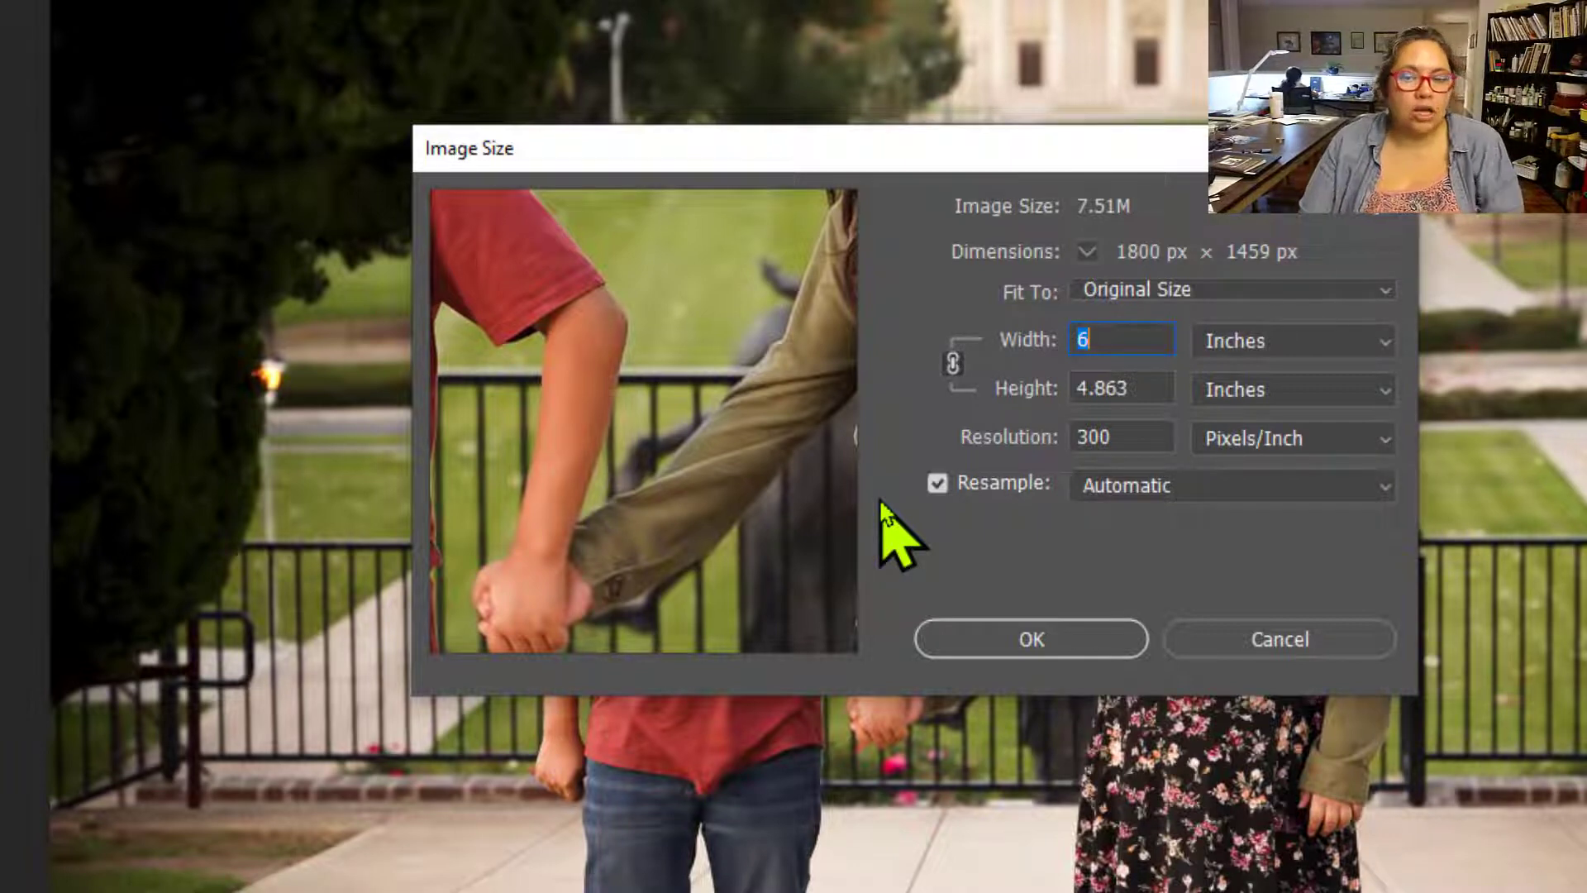
click(936, 484)
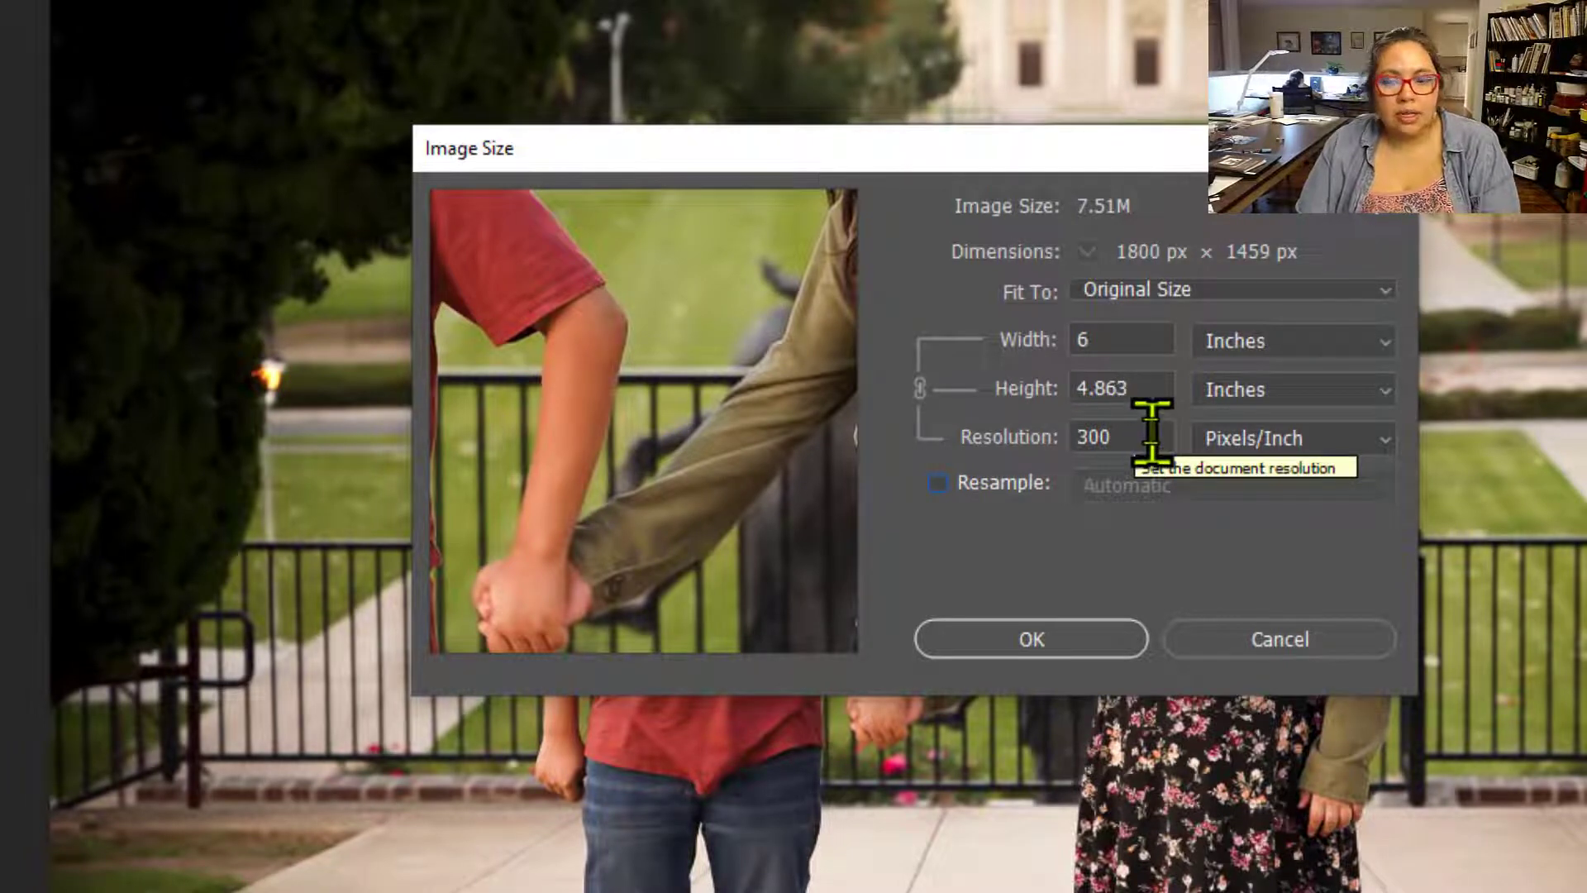
drag(1145, 432, 1021, 430)
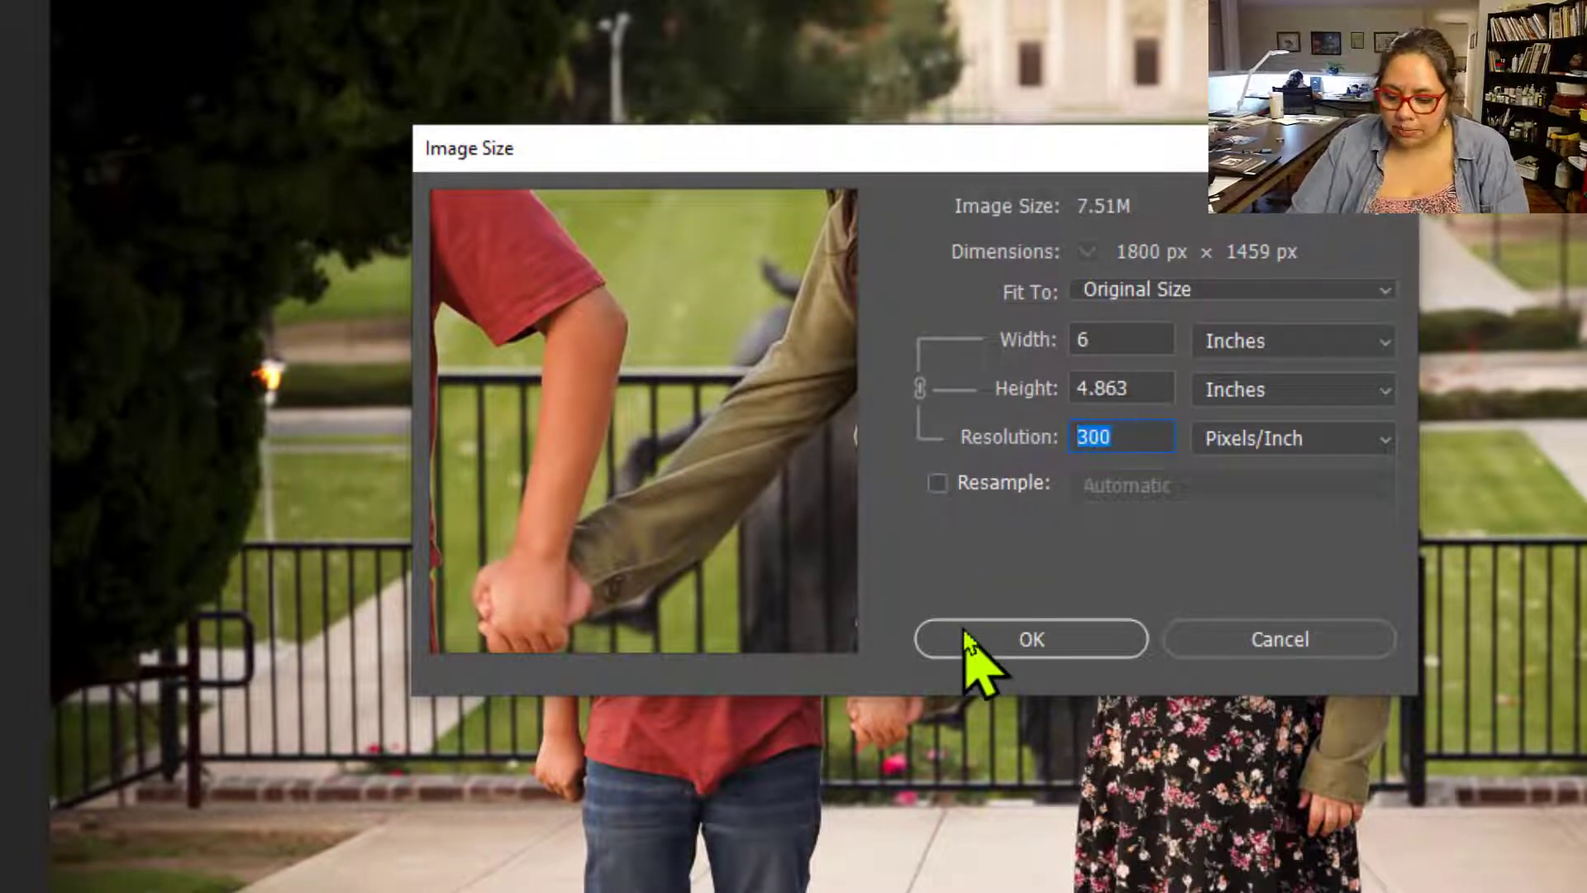
text(72)
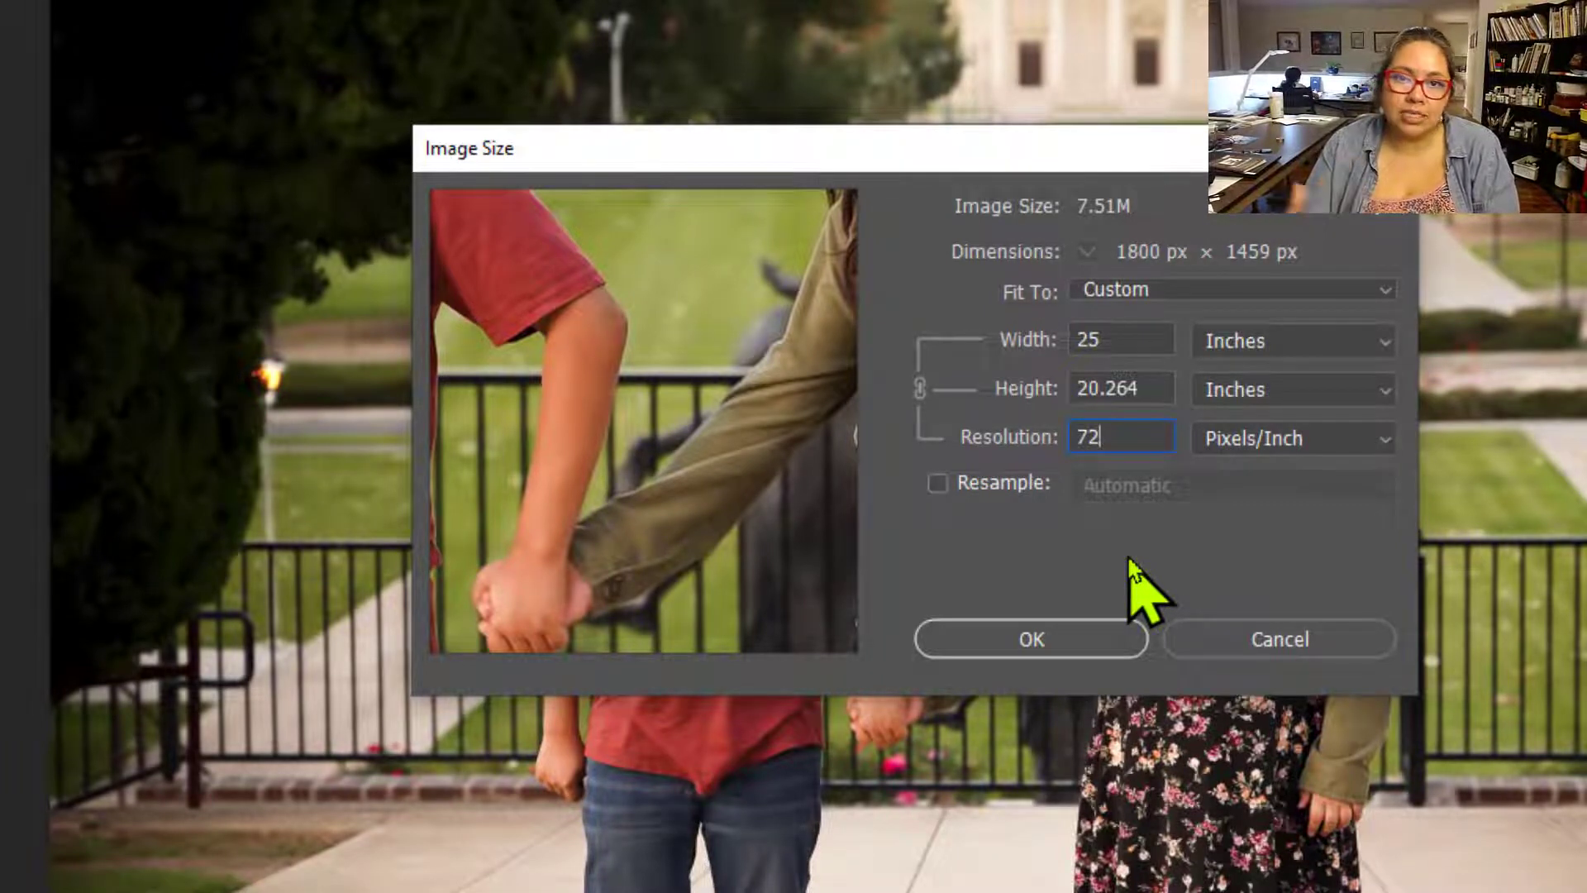
Step: Set the resolution back to 300 pixels/inch and turn resampling back on
double_click(1119, 430)
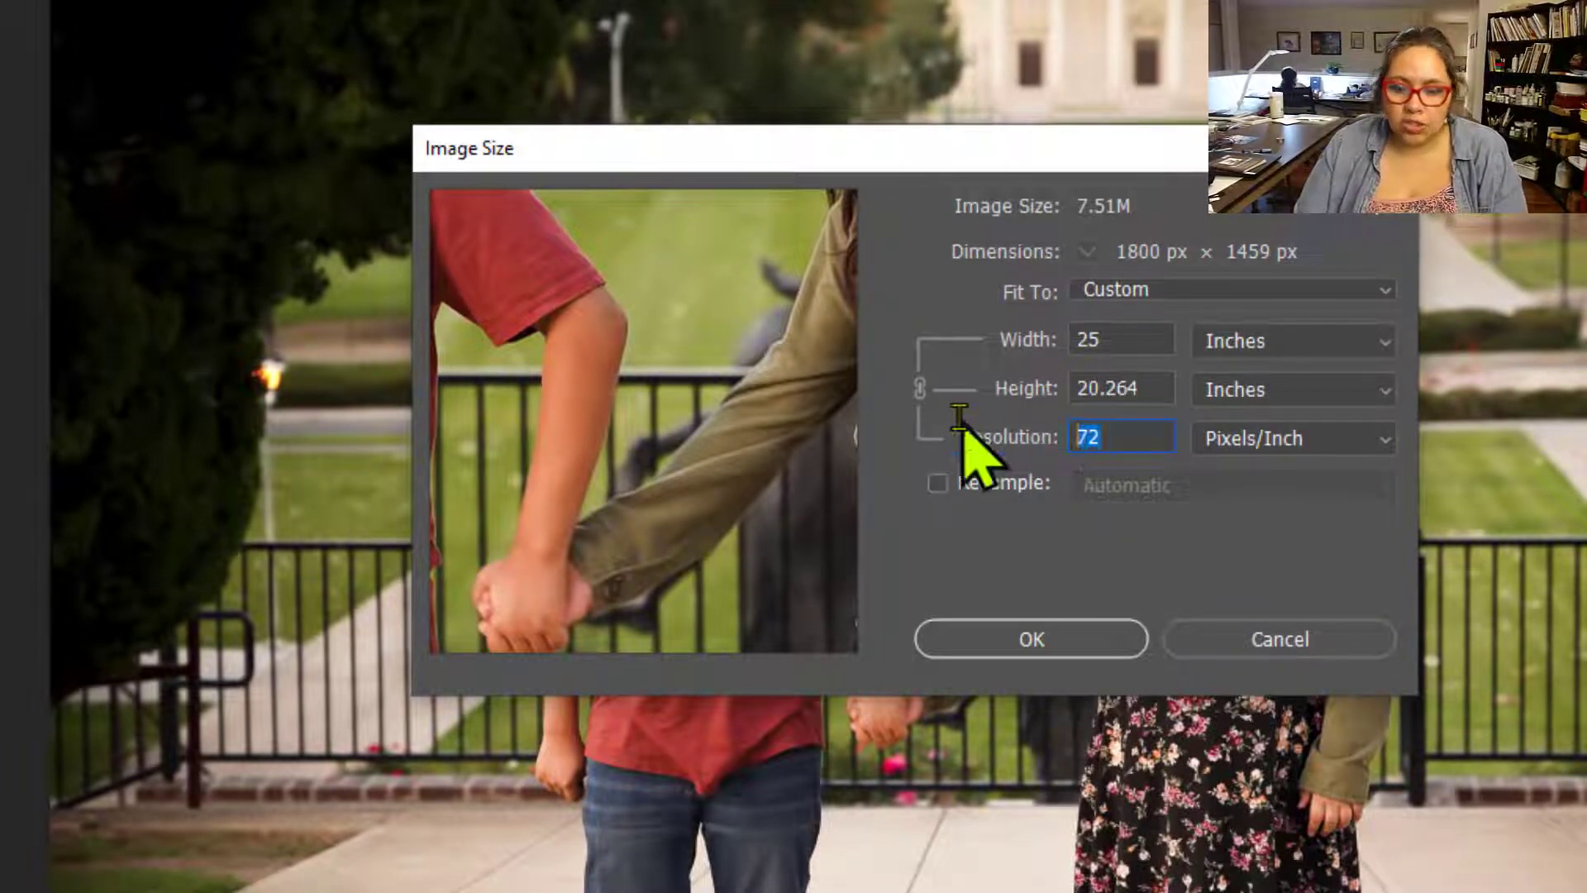
text(300)
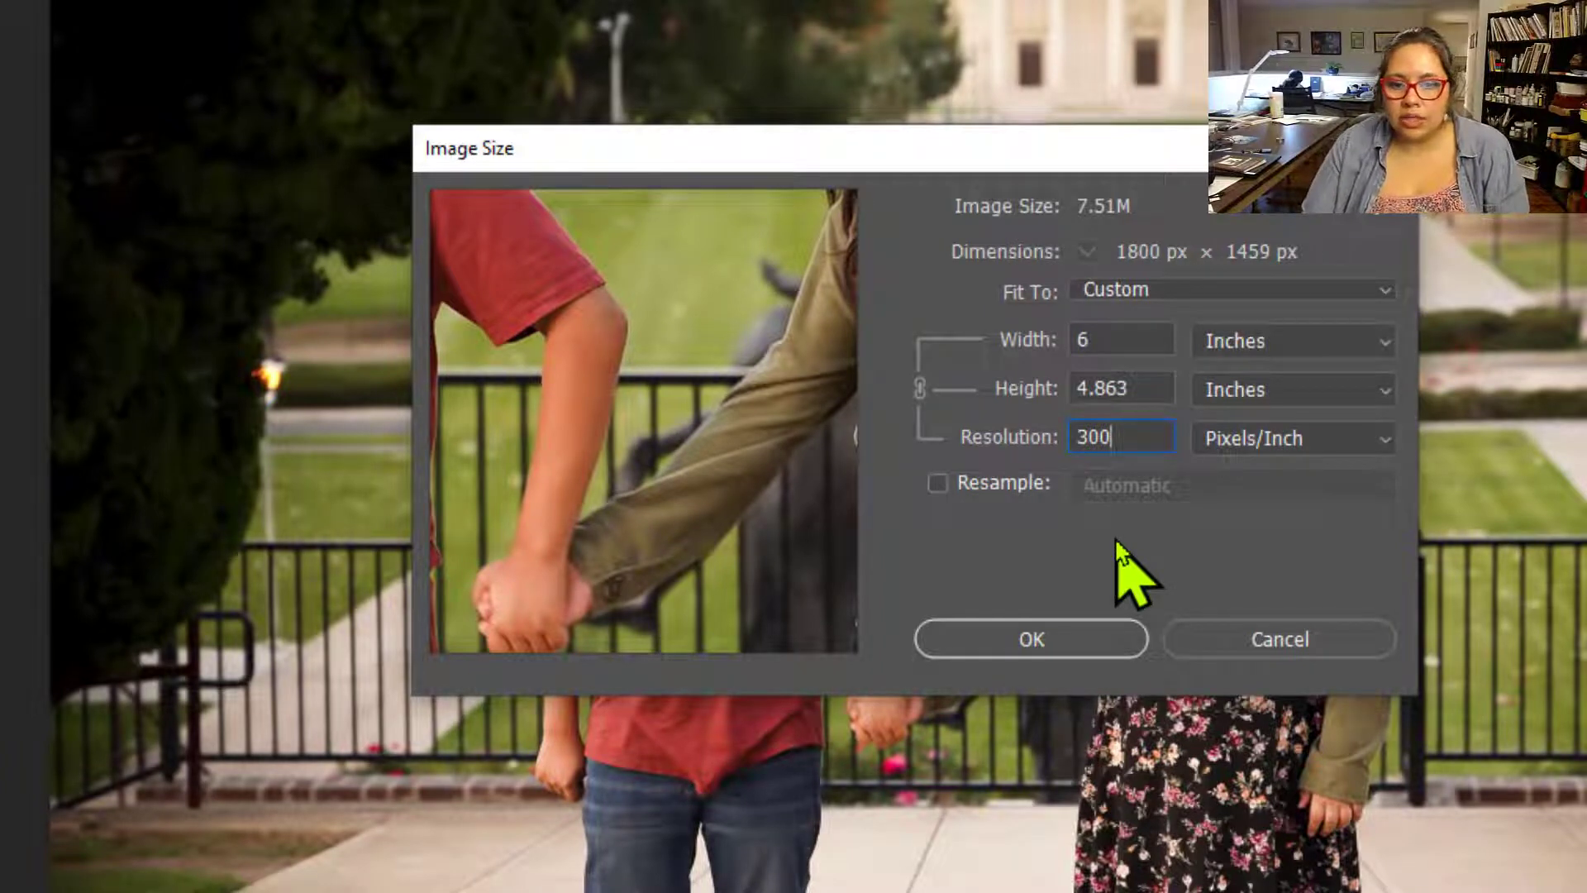
click(976, 483)
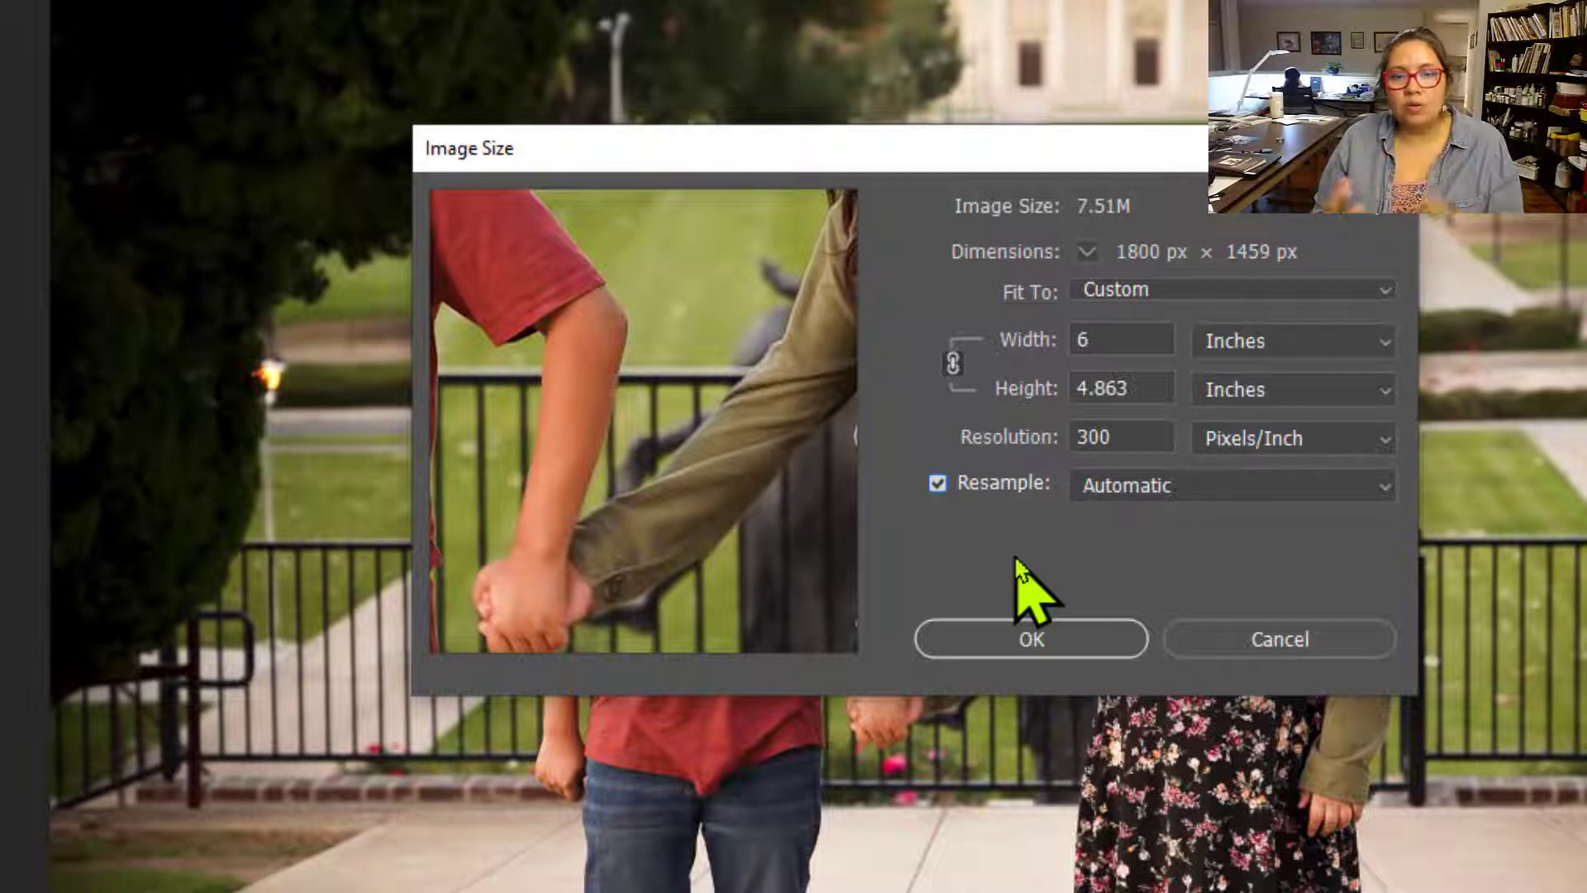
Step: Resize the photo to a width of 800 pixels with automatic resampling, and undo the resize
click(1352, 337)
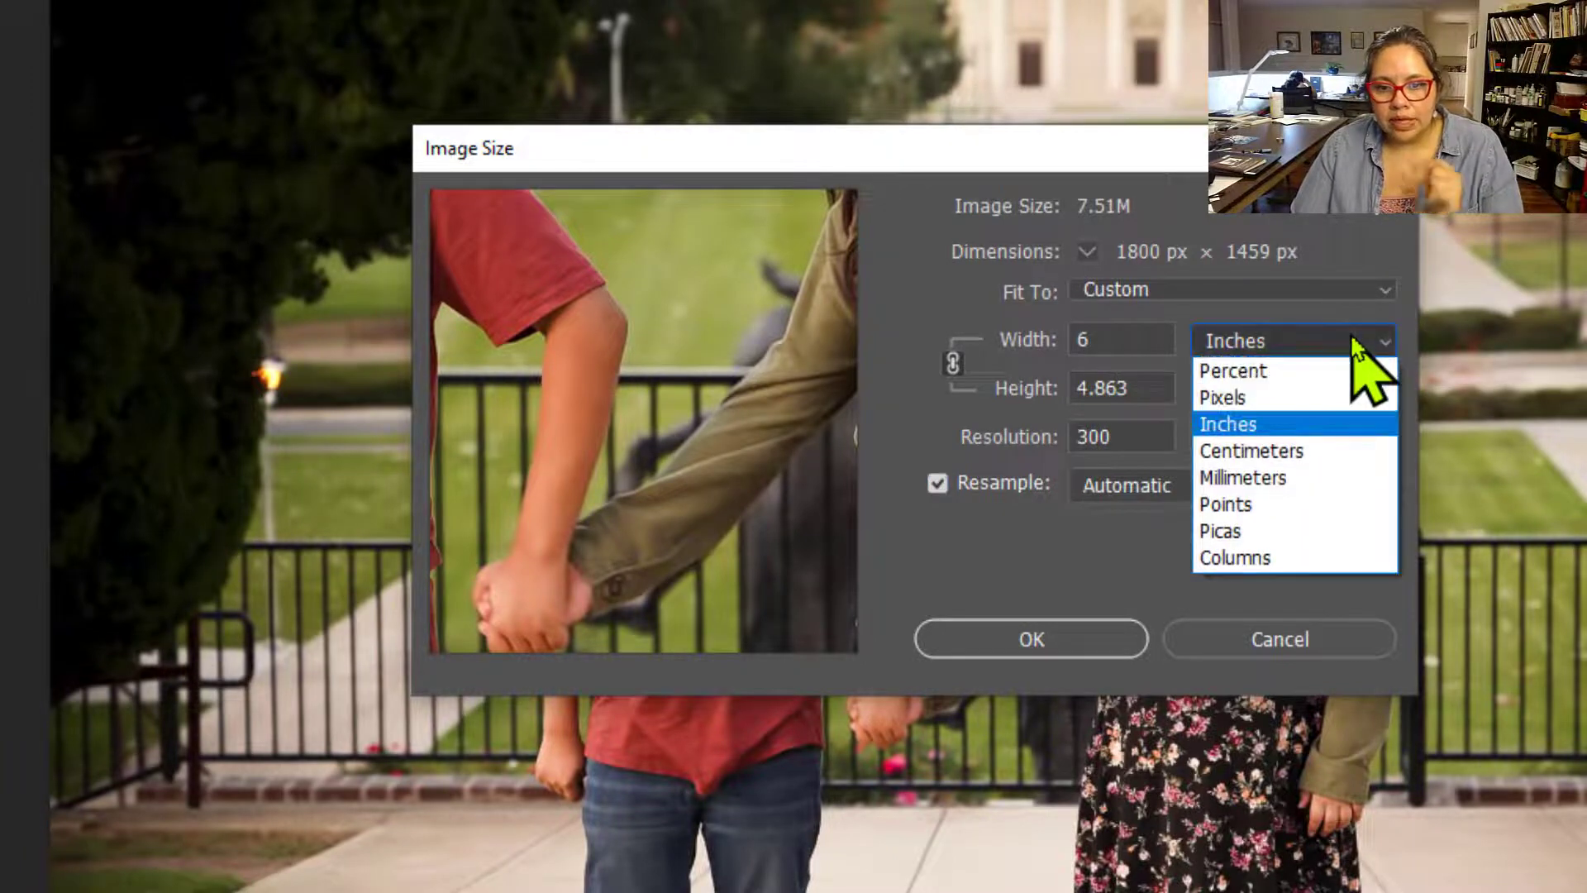
click(1306, 398)
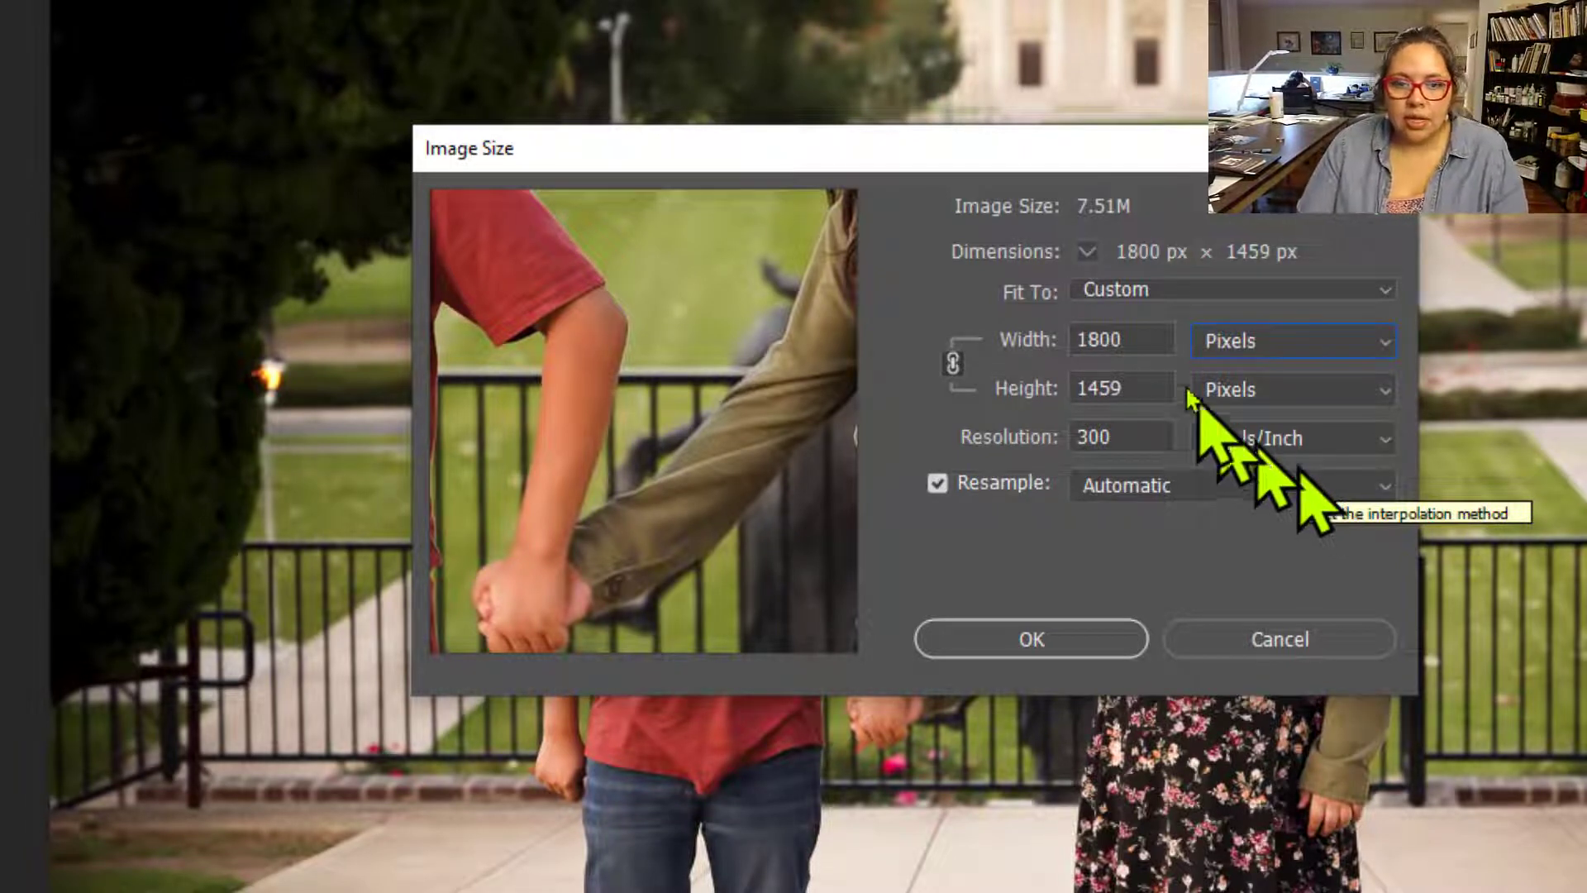
drag(1128, 339, 1015, 333)
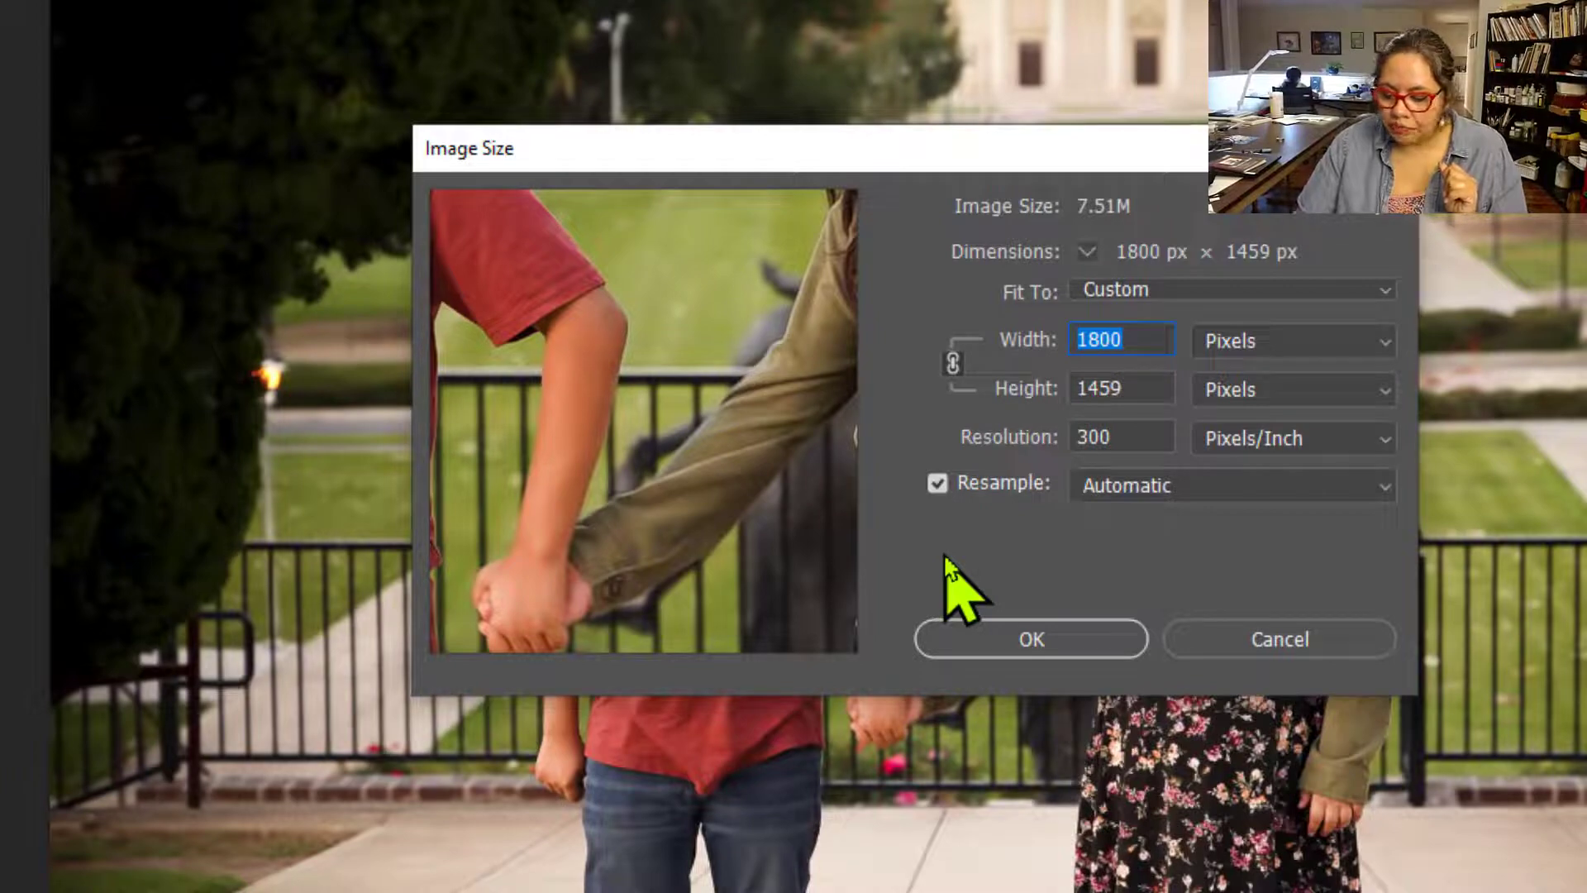
text(800)
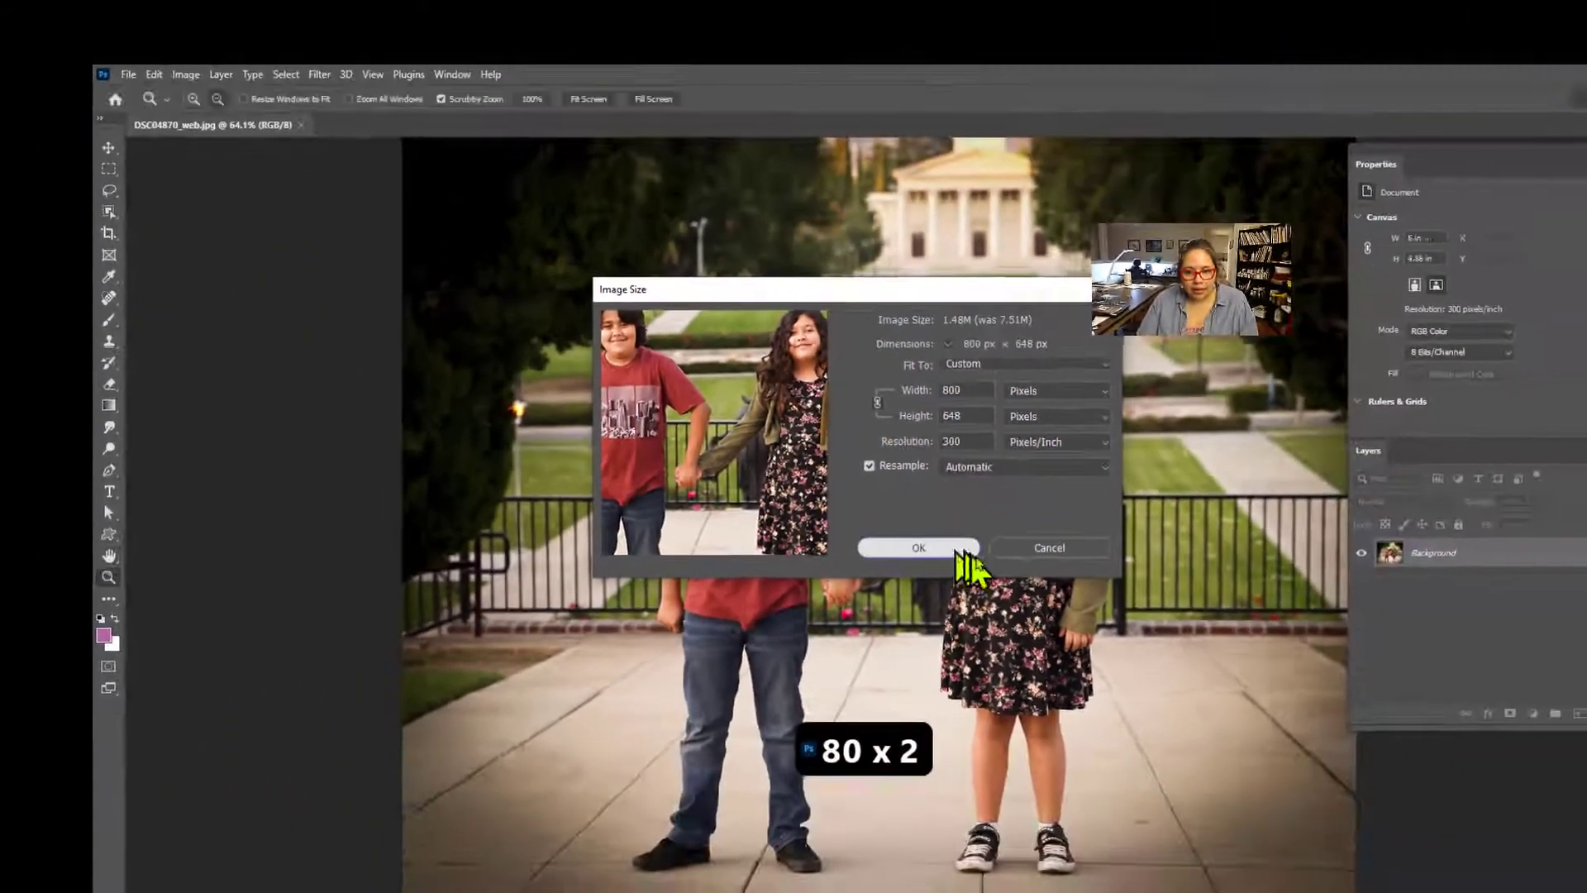
click(1010, 596)
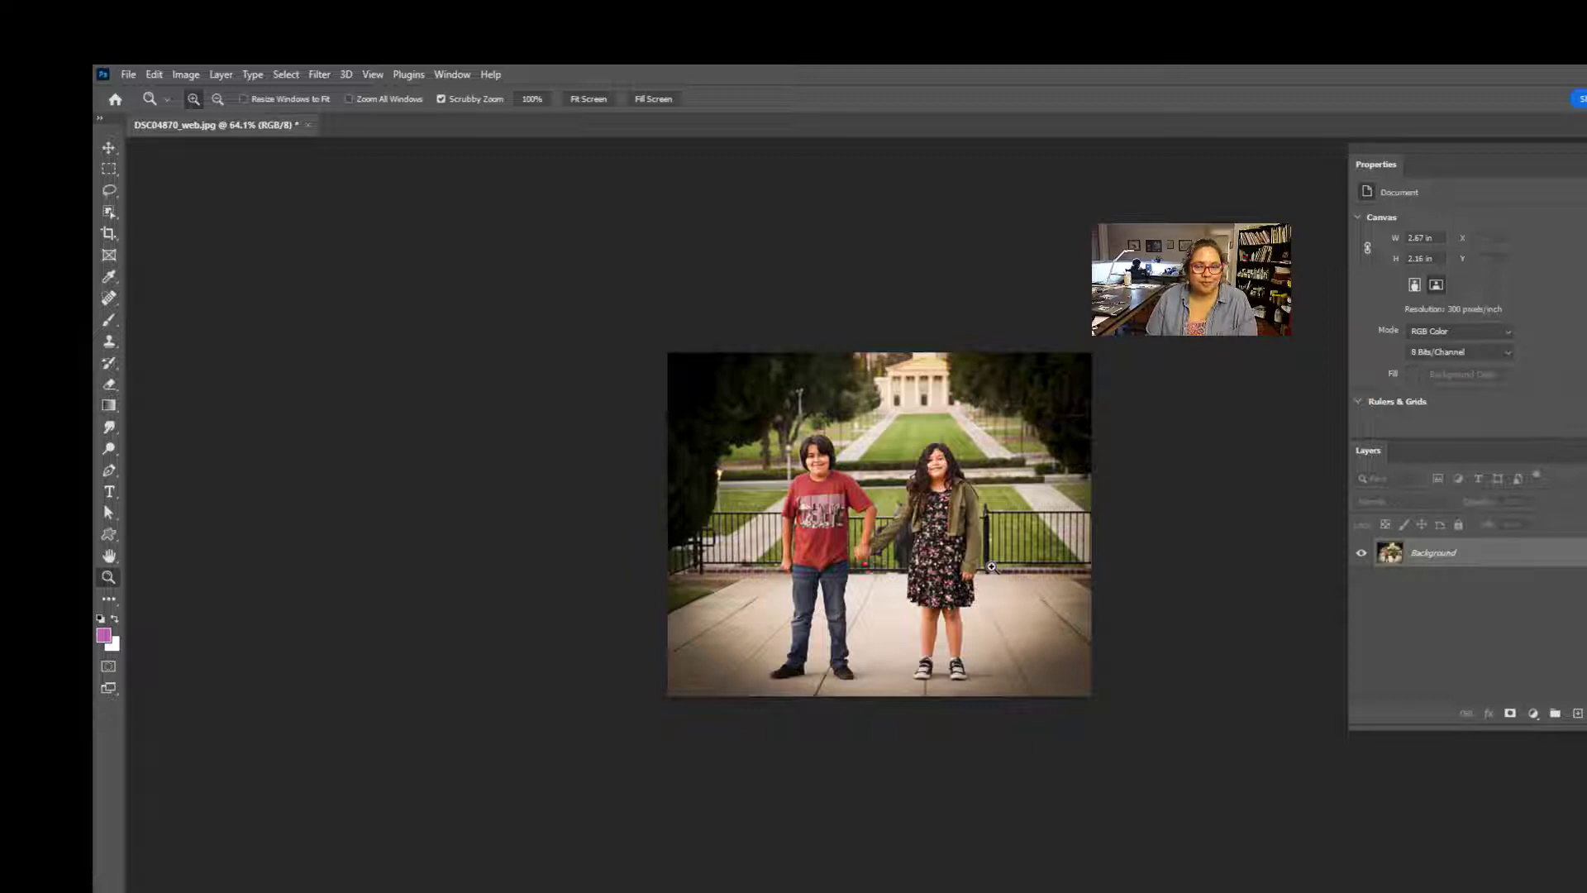
key(ctrl+z)
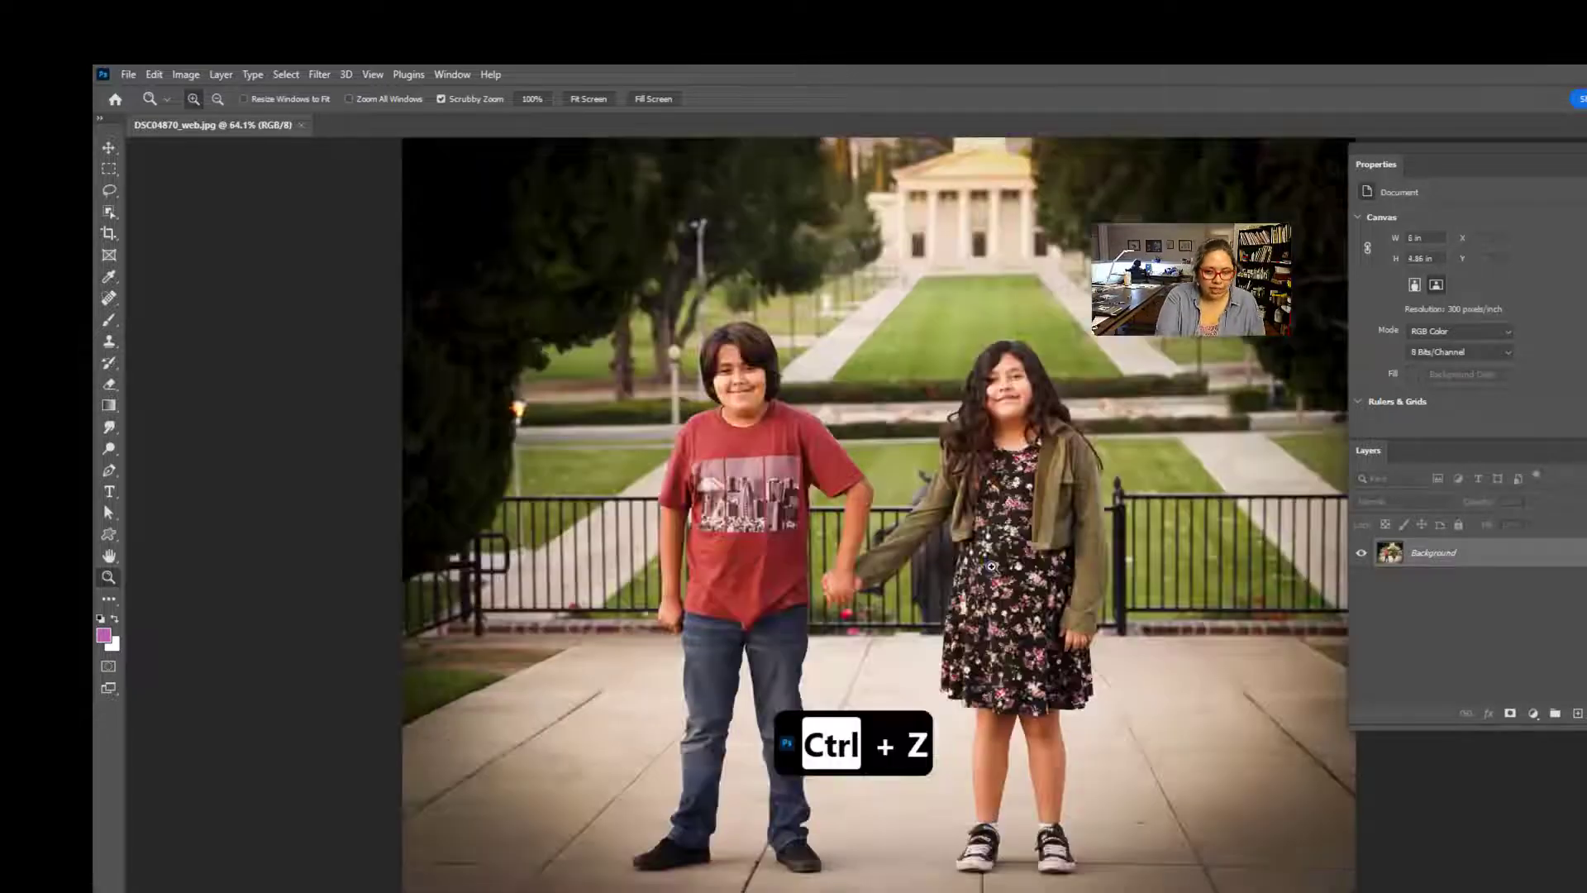
Step: Set the image width to 3000 pixels in Image Size and examine the boy's face in the preview
click(187, 75)
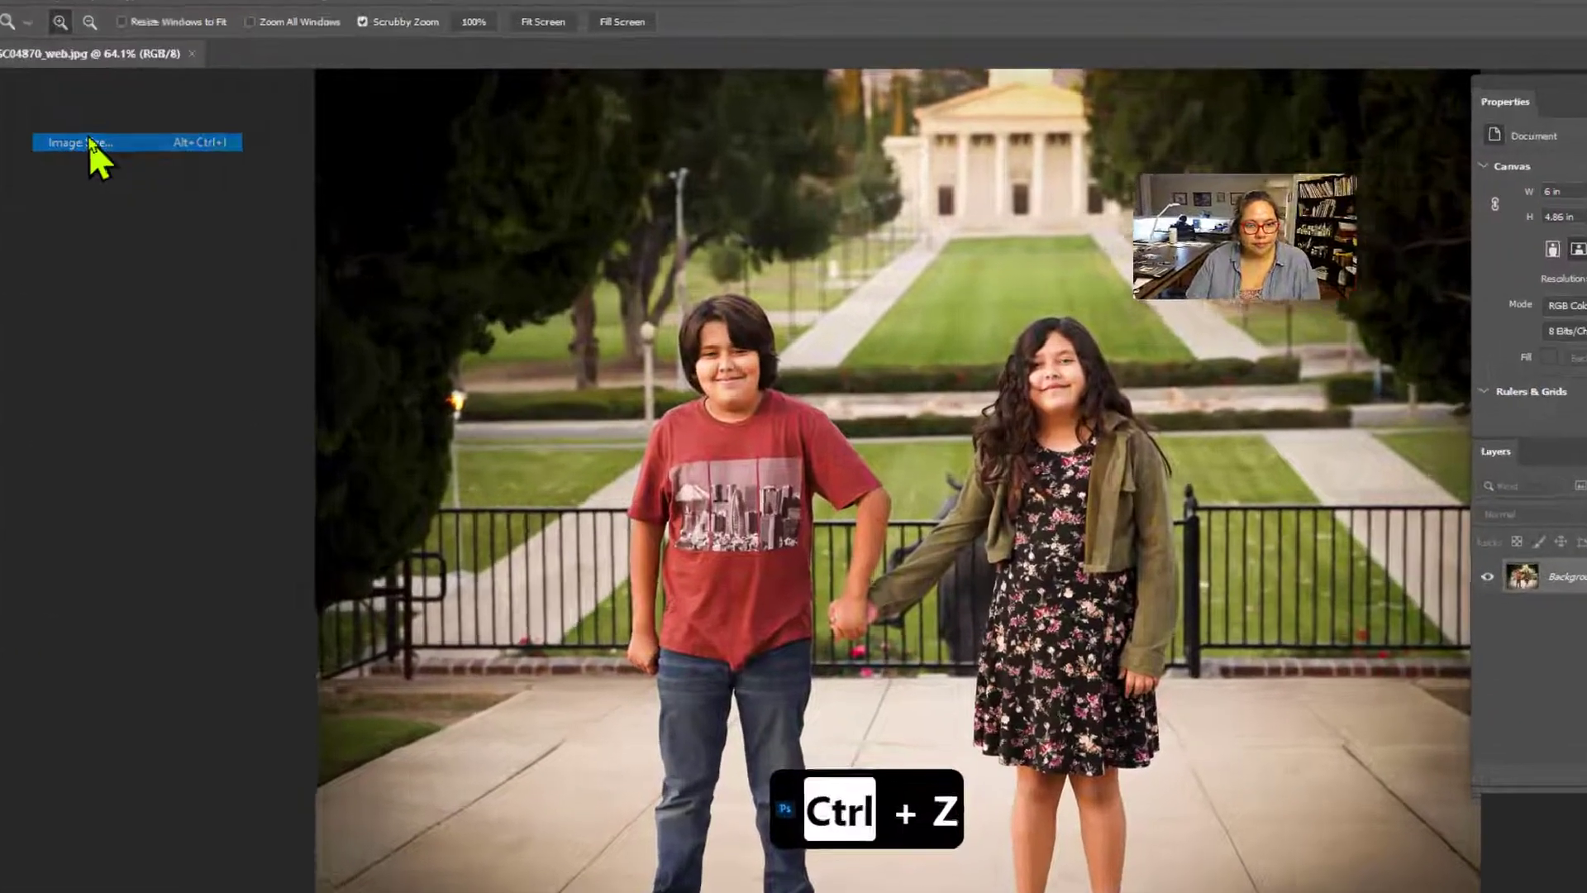
click(211, 198)
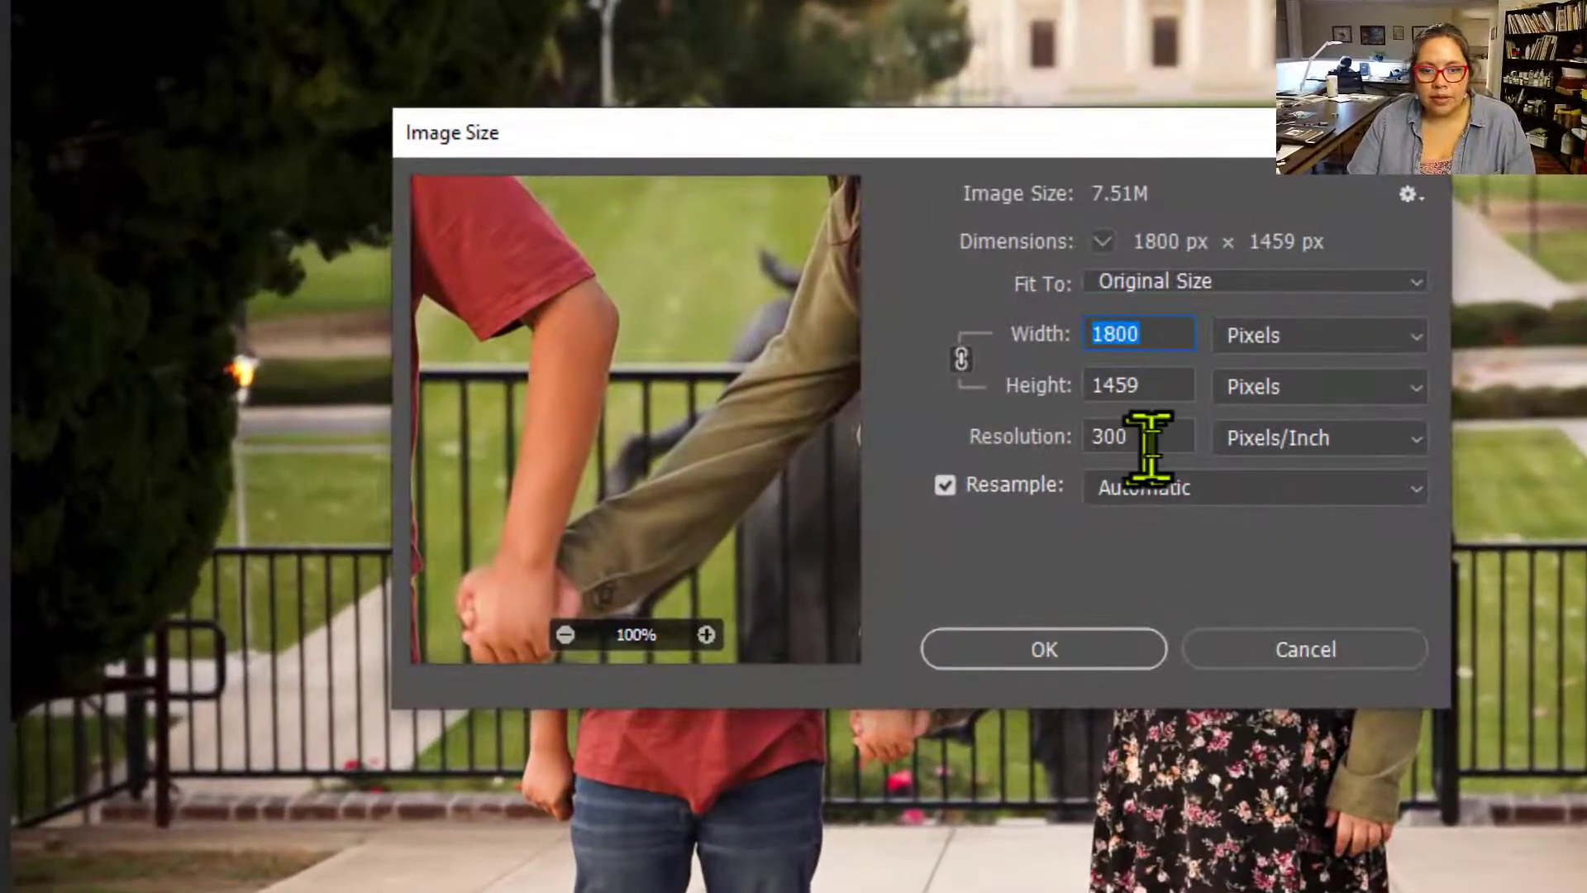
click(1297, 340)
click(1263, 404)
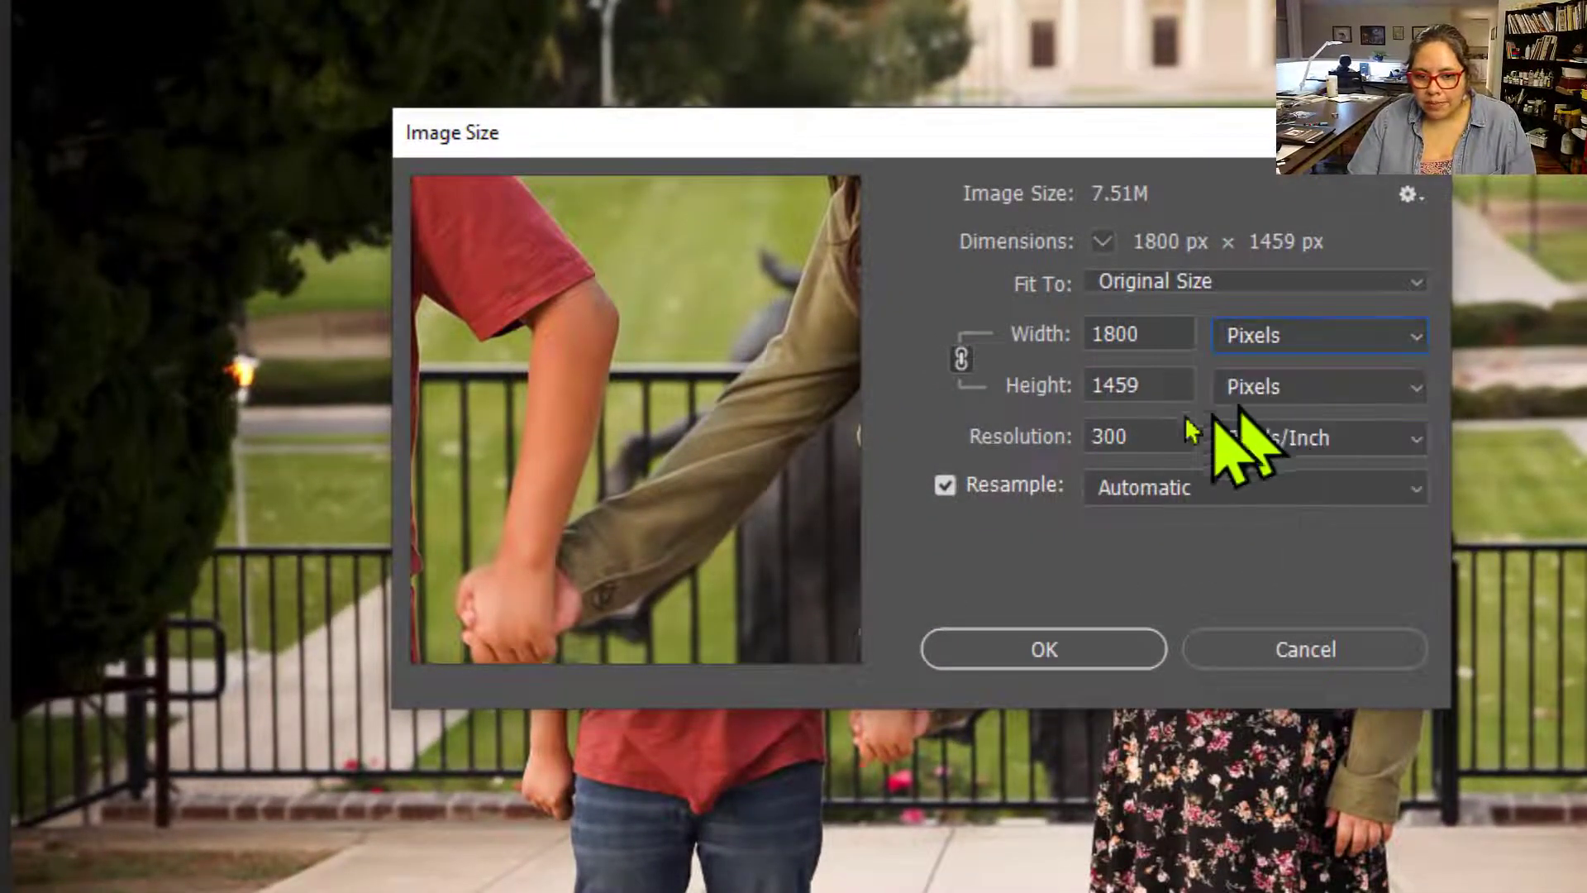
drag(1157, 337, 1039, 330)
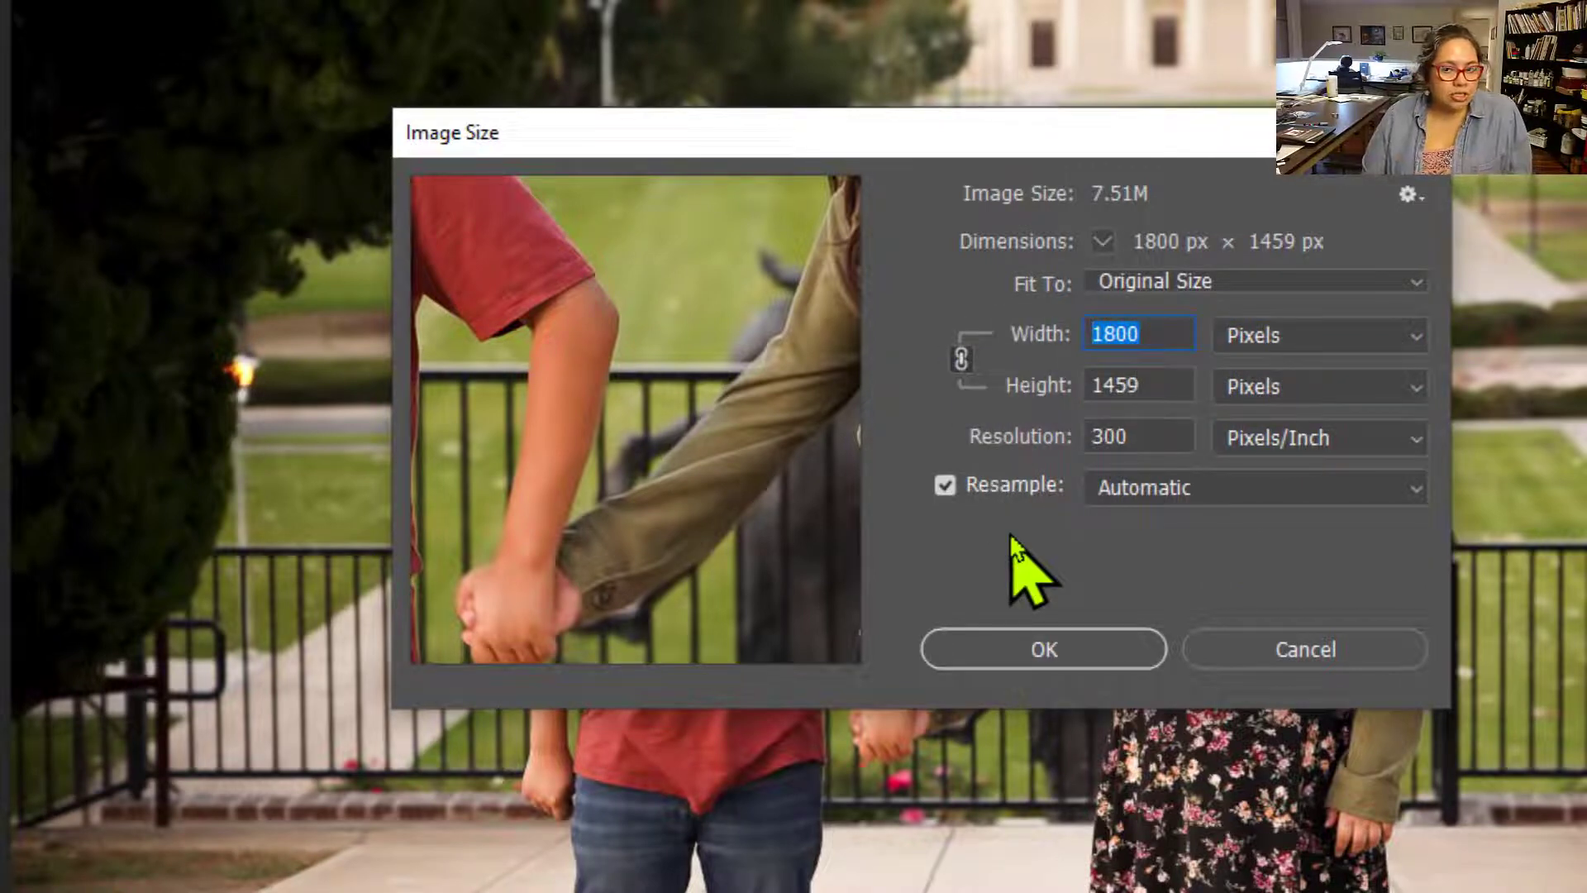
text(3000)
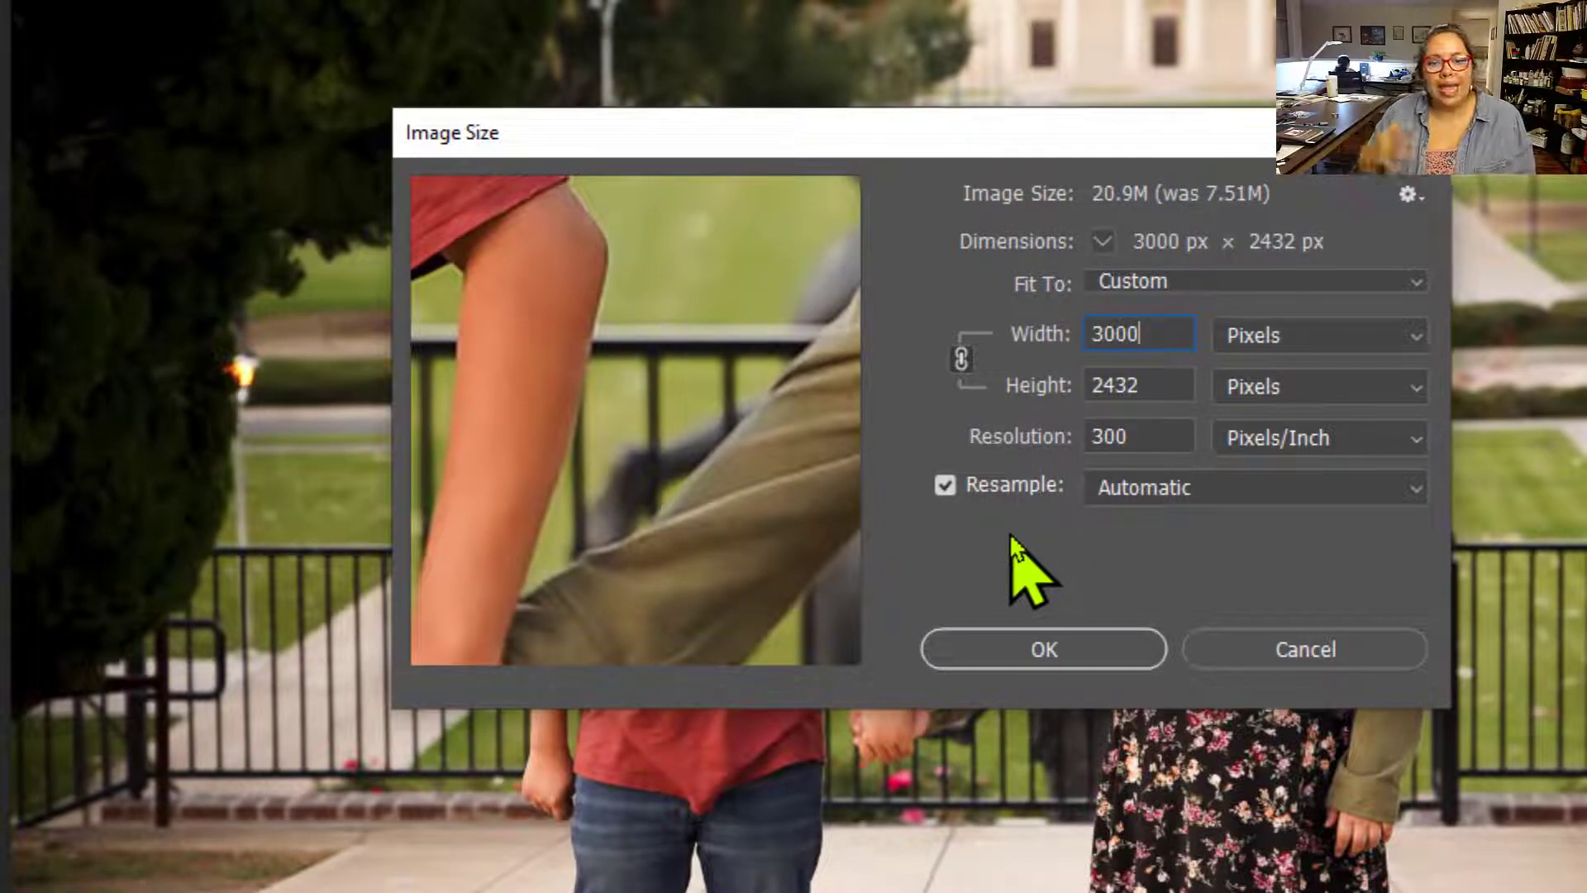
drag(595, 330, 695, 517)
drag(605, 391, 797, 558)
drag(553, 386, 744, 539)
drag(715, 391, 721, 483)
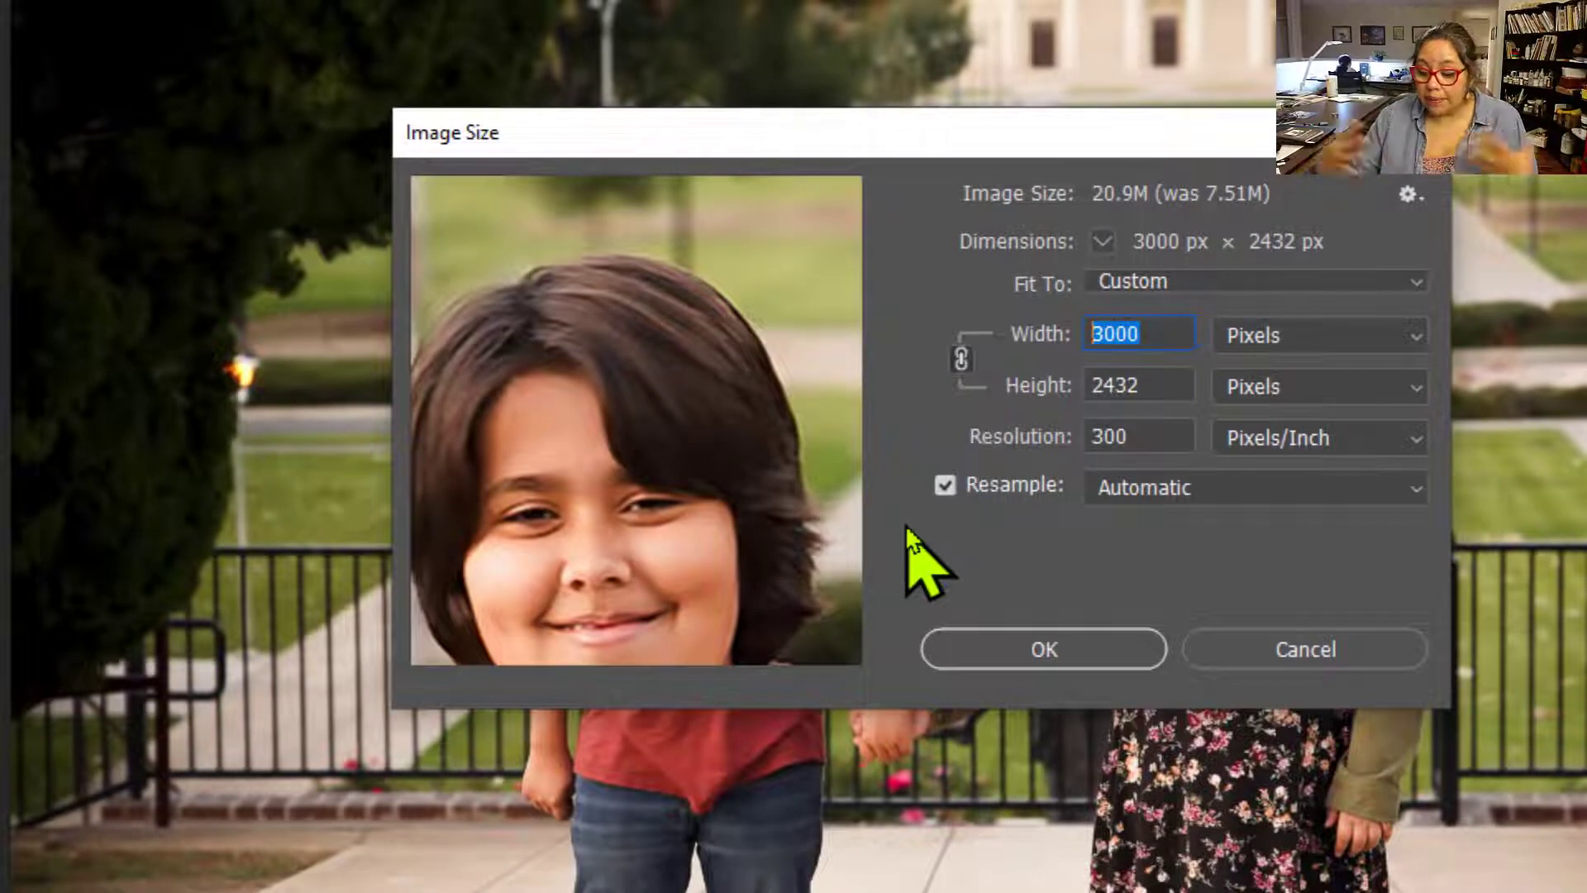
Step: Set the image width to 8000 pixels and examine the boy's sleeve, shoulder and face in the preview
text(800)
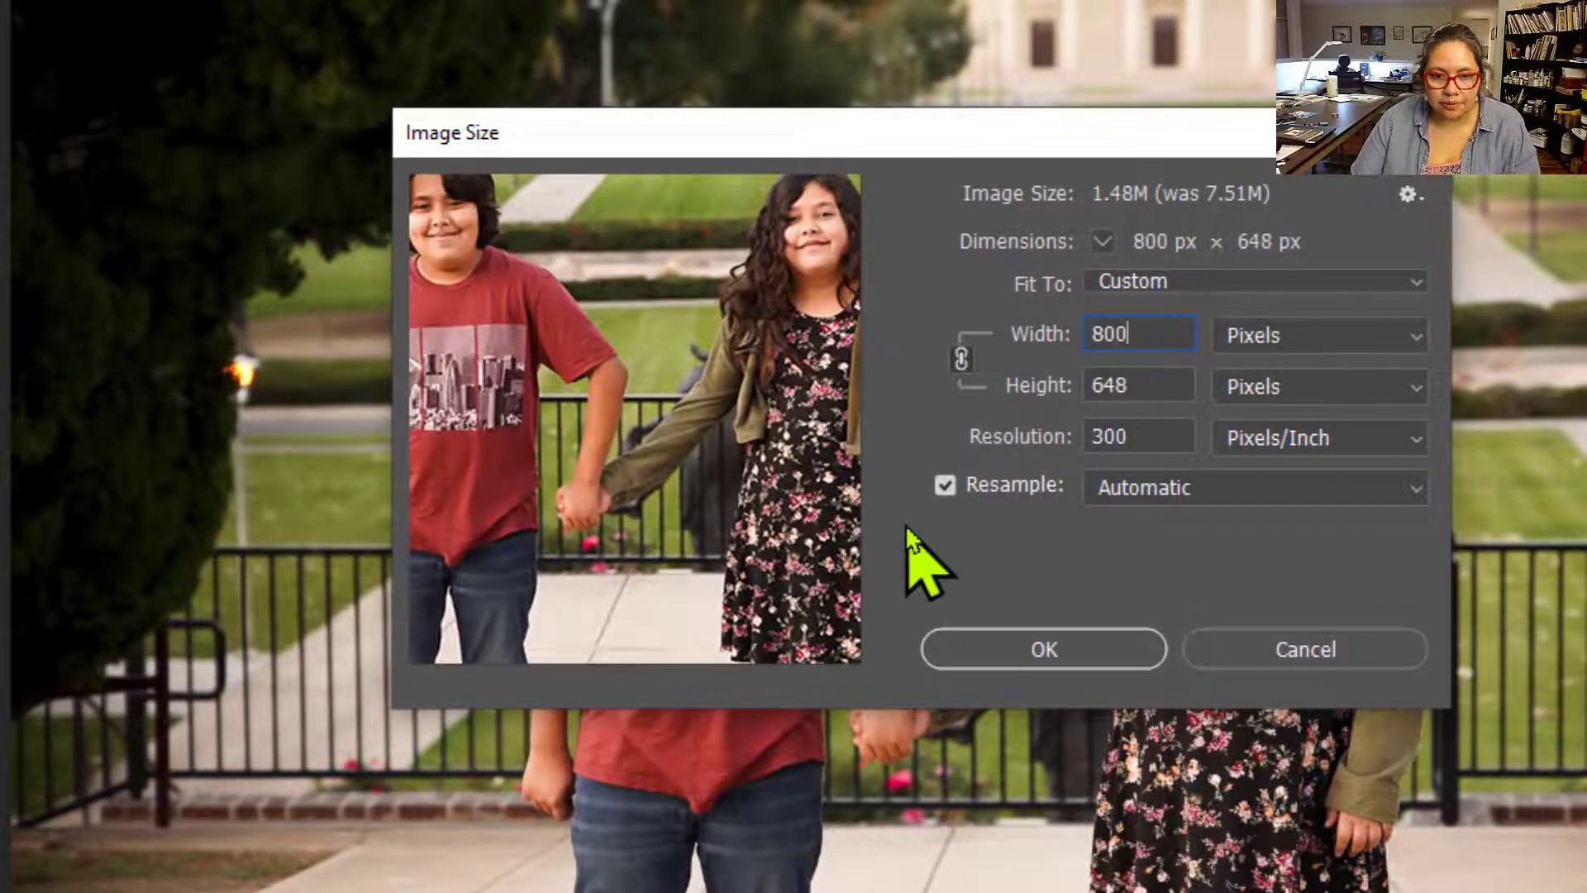
text(0)
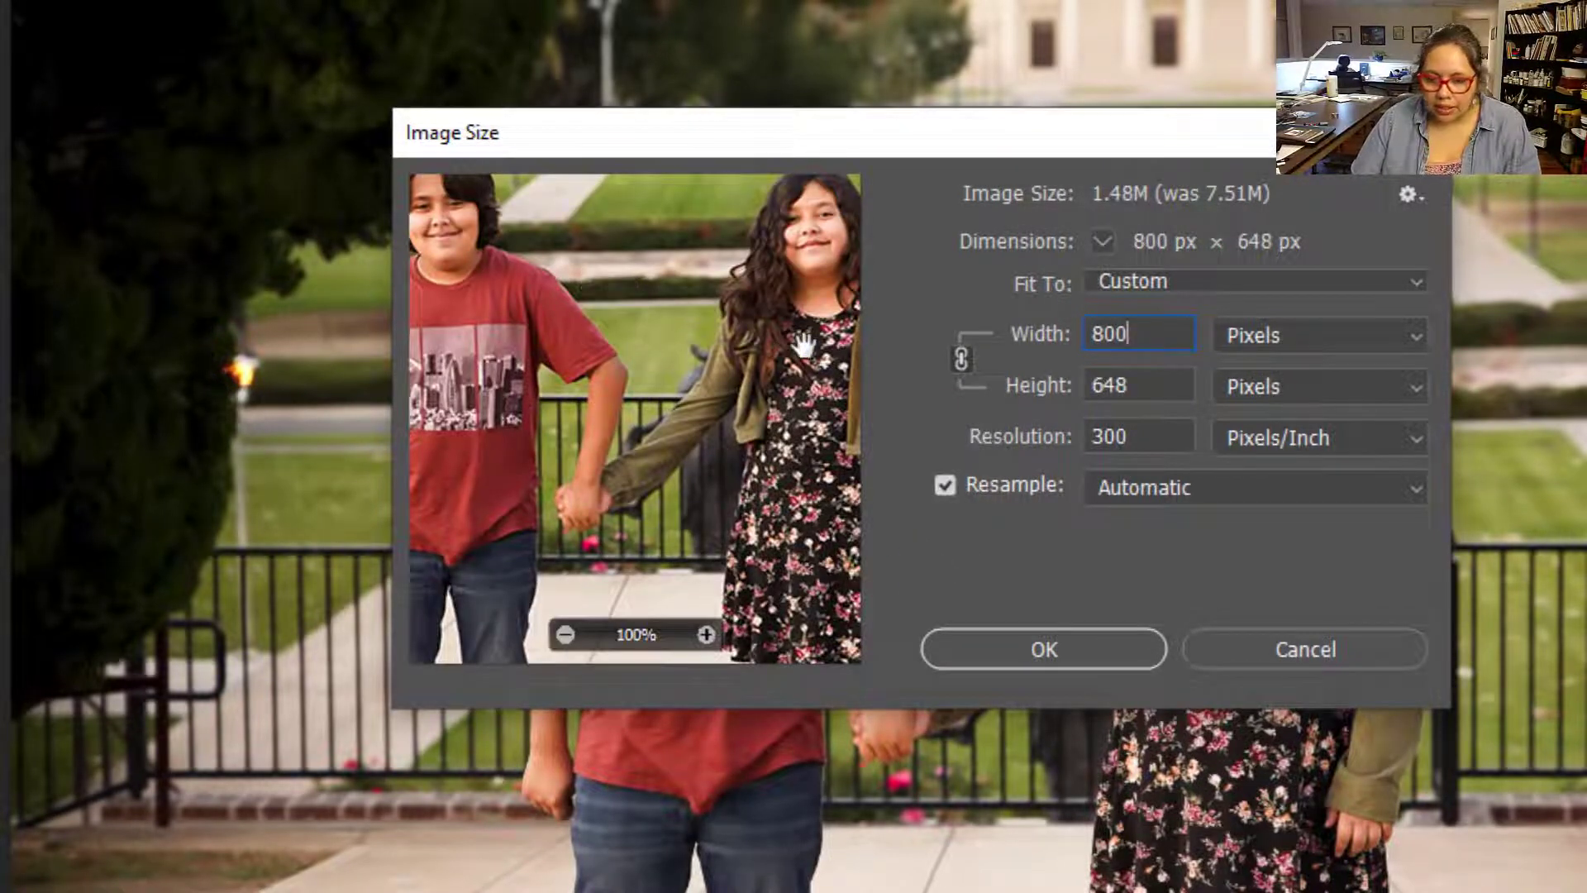
drag(523, 339, 641, 542)
drag(616, 372, 637, 645)
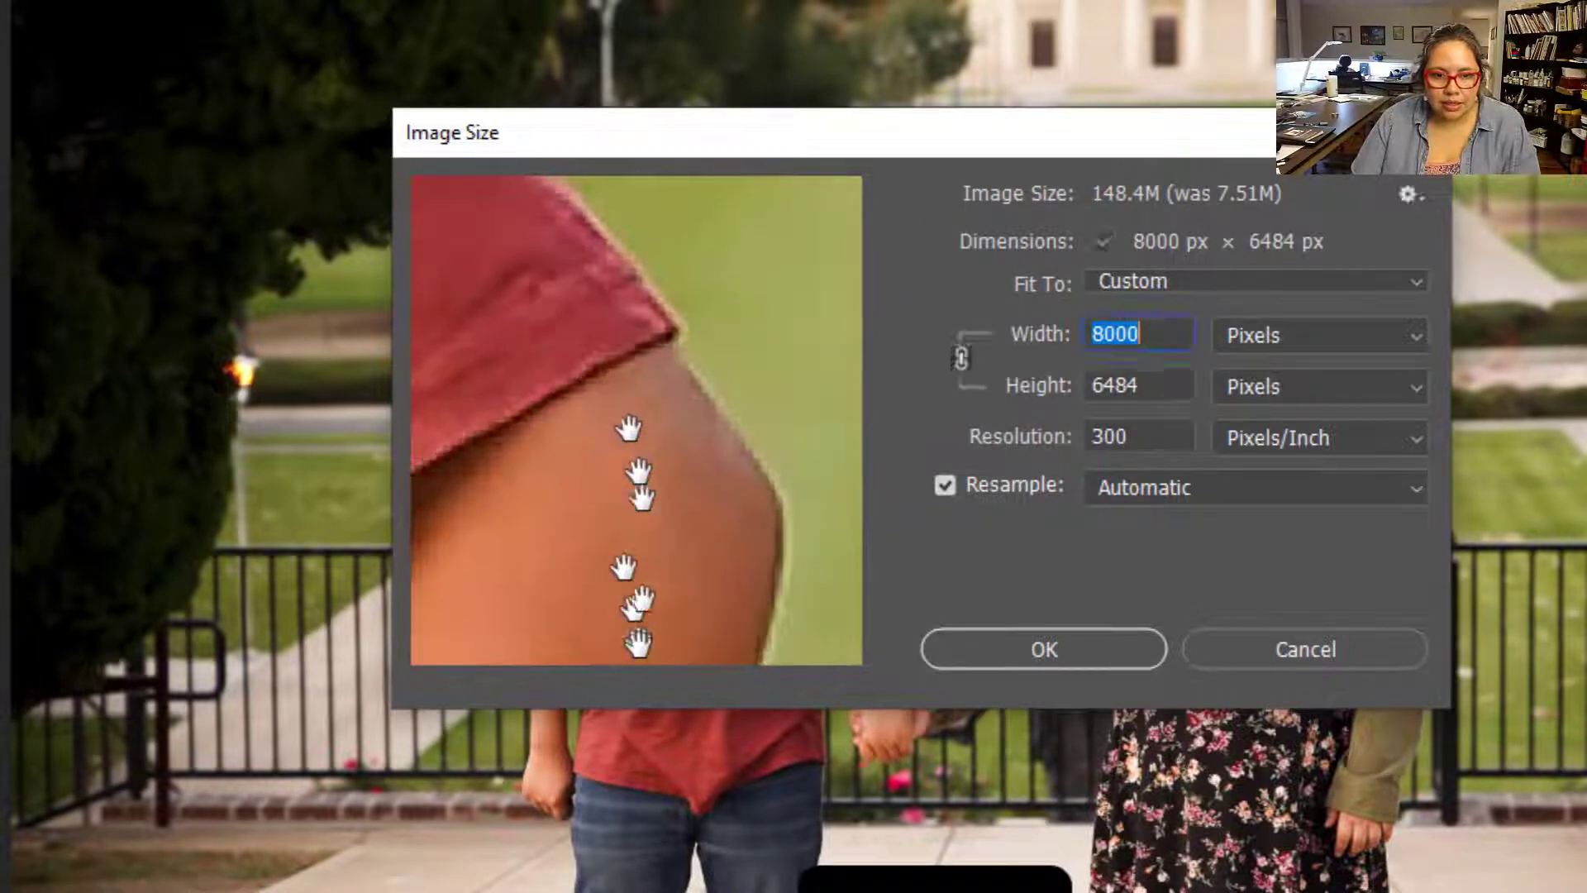
drag(531, 300, 854, 616)
drag(543, 386, 761, 528)
drag(609, 355, 733, 529)
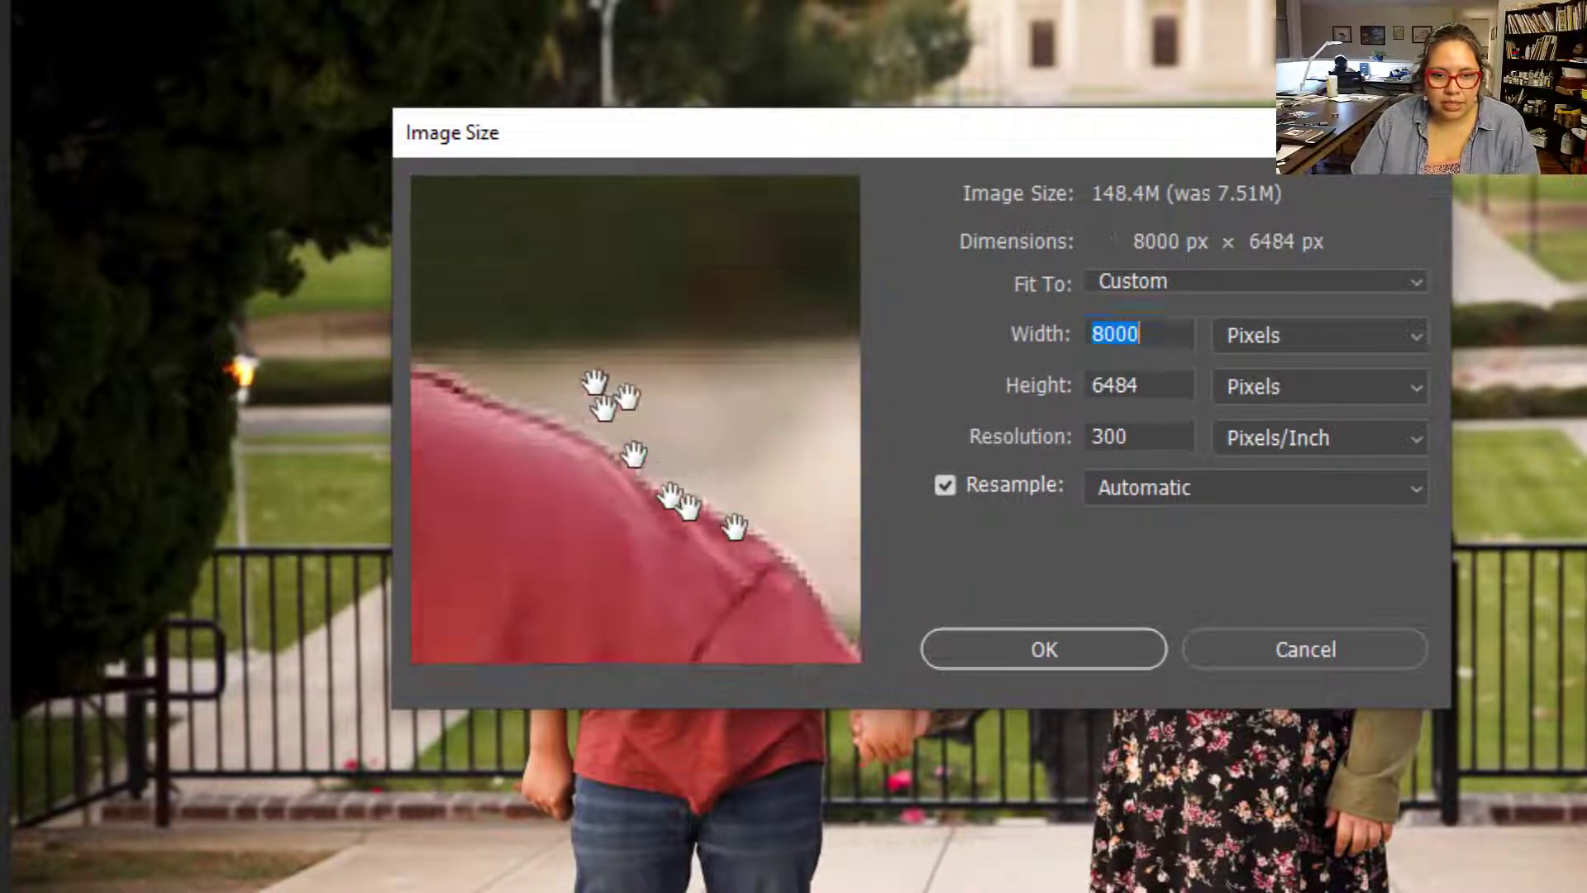
drag(595, 383, 727, 492)
drag(539, 436, 744, 474)
drag(628, 430, 719, 489)
drag(681, 432, 673, 567)
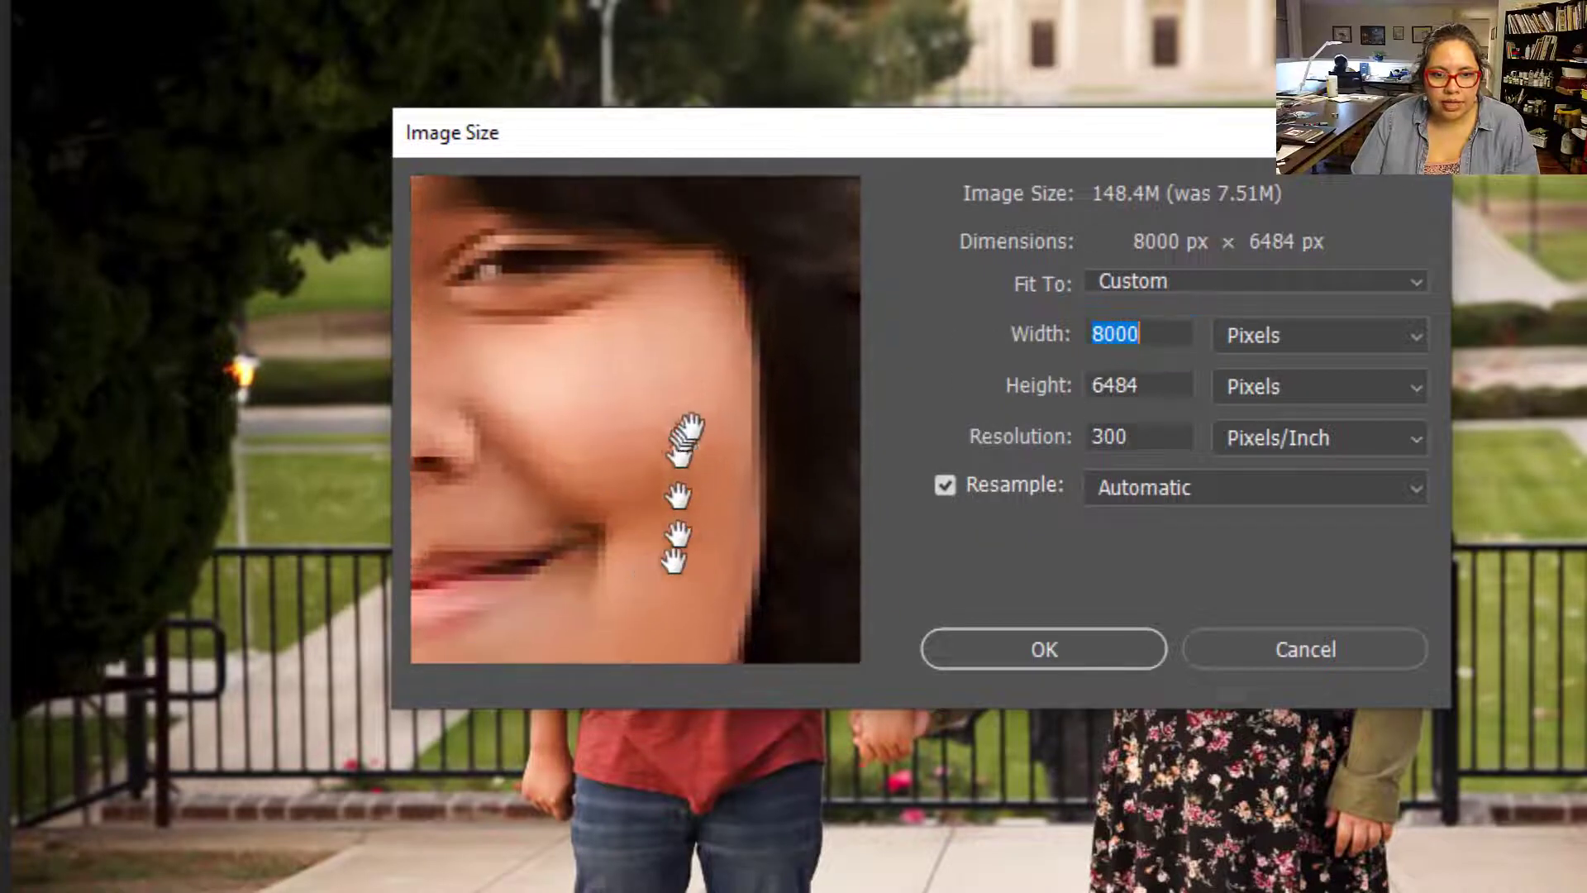
drag(755, 355, 704, 509)
drag(653, 399, 750, 389)
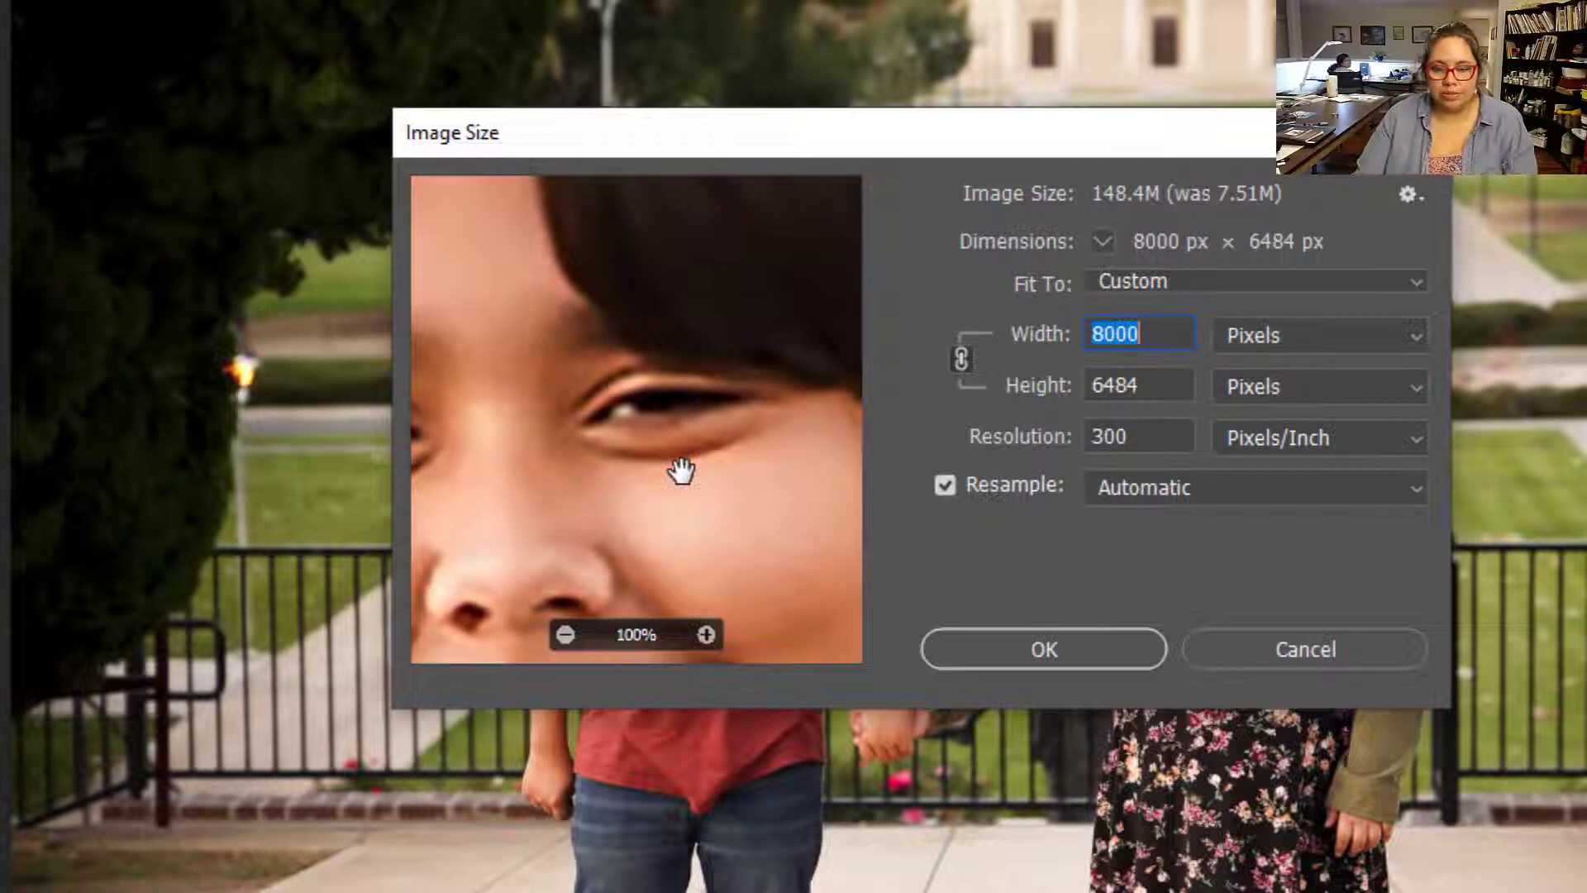
Step: Resize the photo to a width of 2000 pixels with automatic resampling, and undo the resize
click(1160, 334)
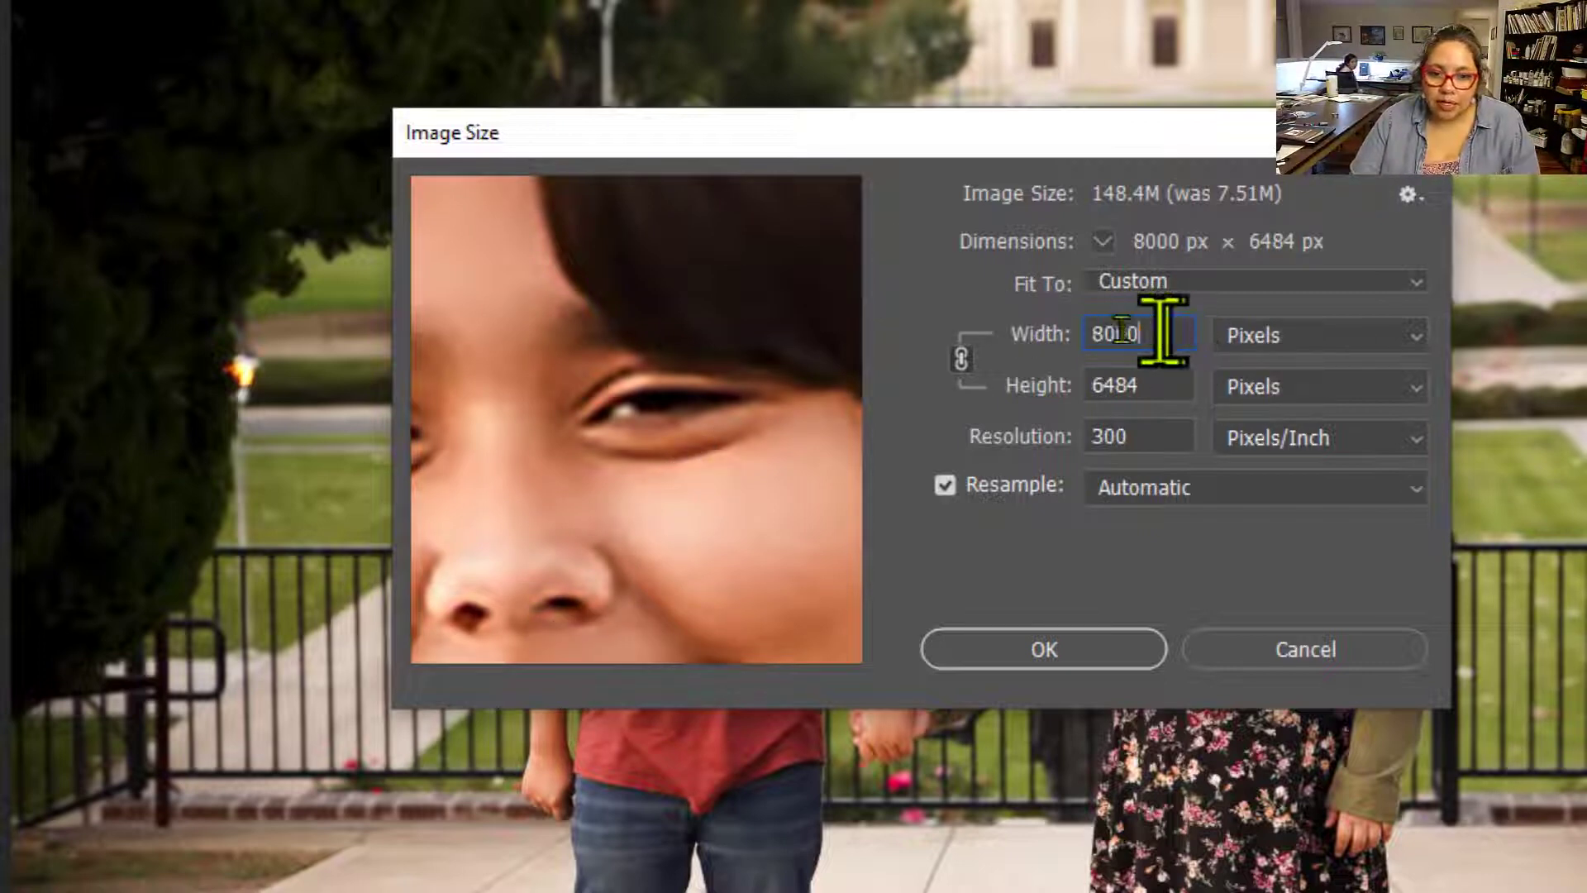
double_click(1159, 334)
text(200)
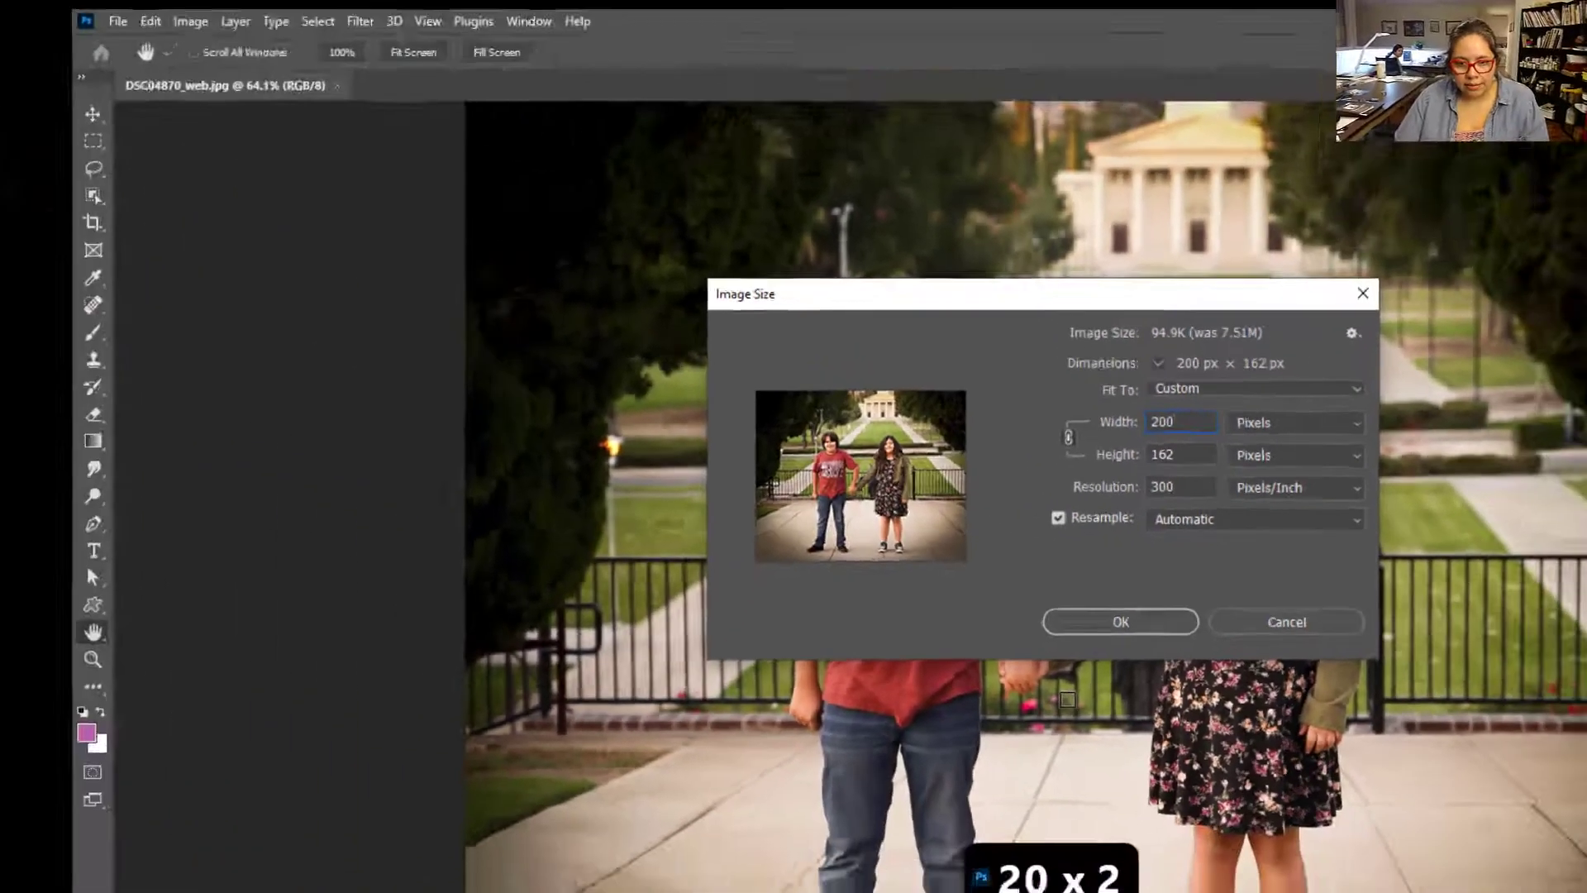
text(0)
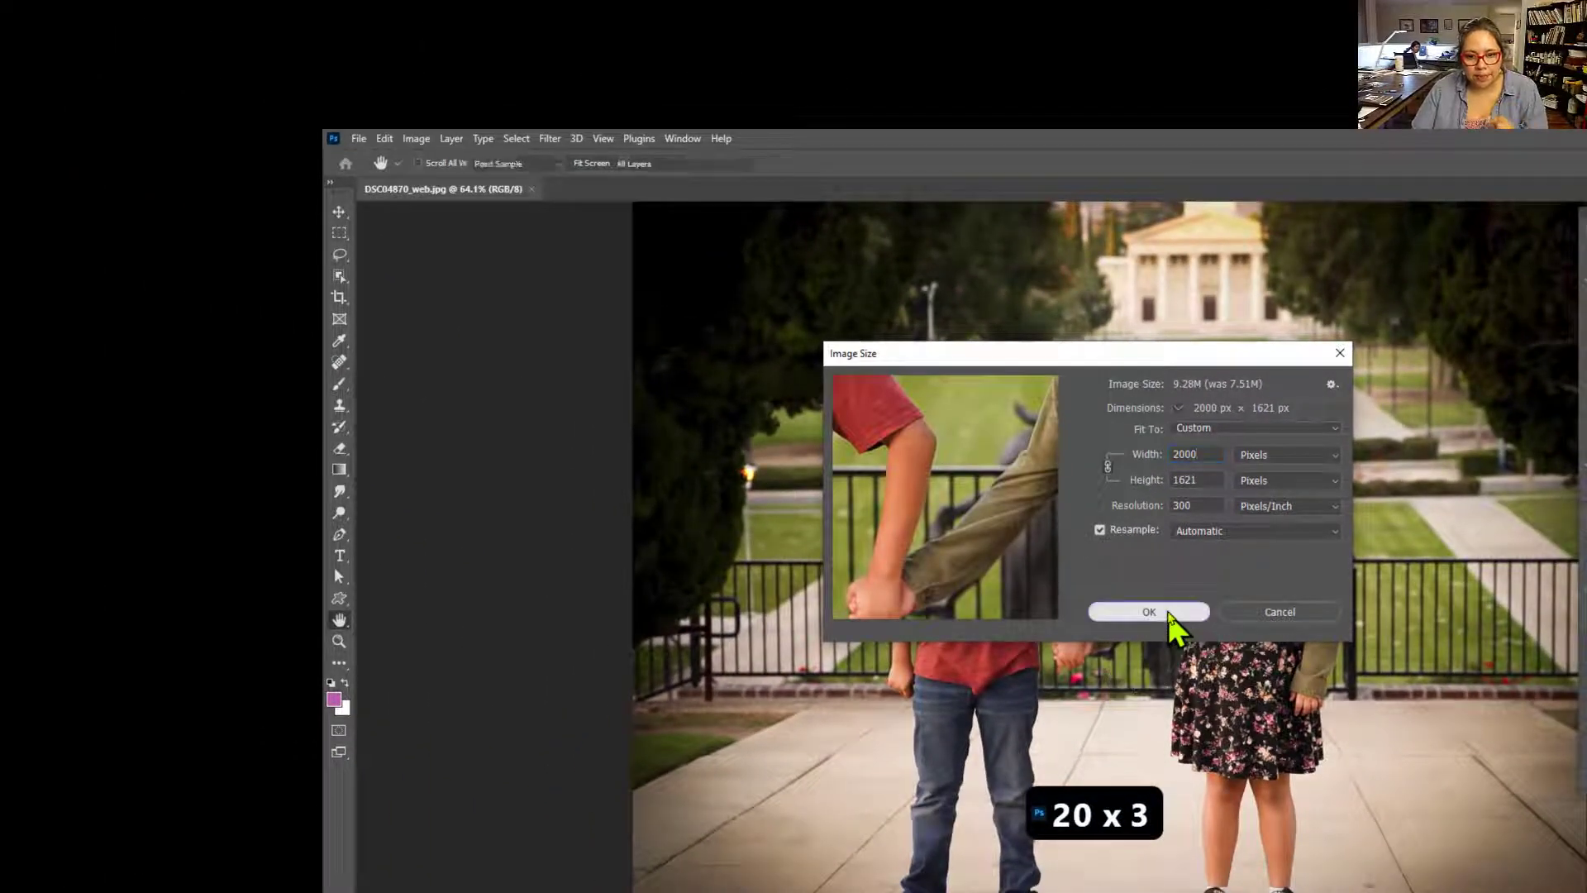
click(1149, 612)
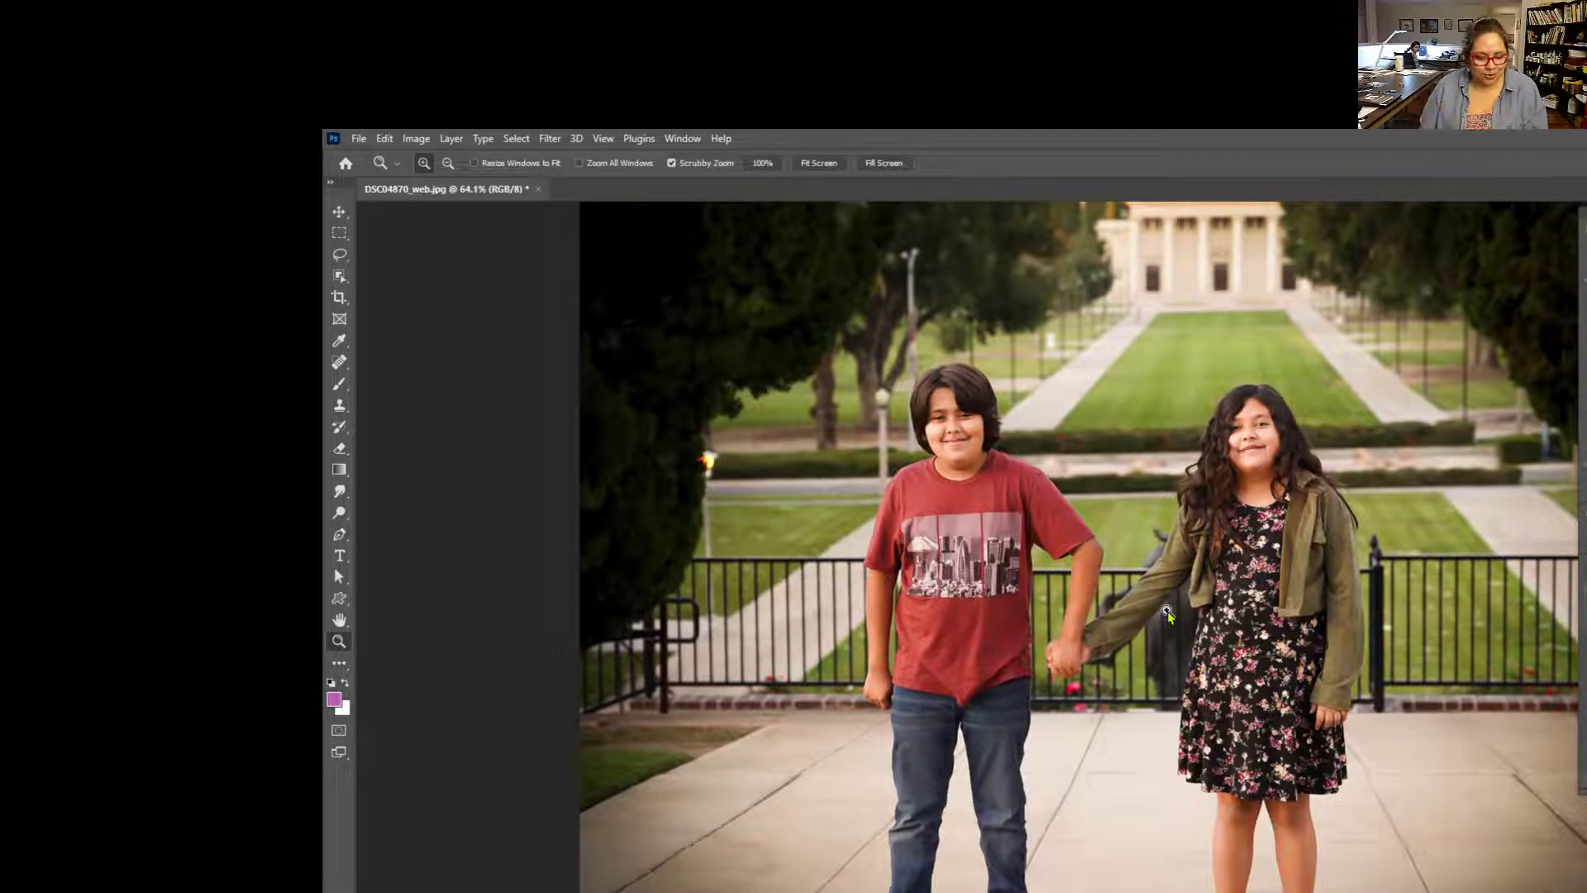
key(ctrl+z)
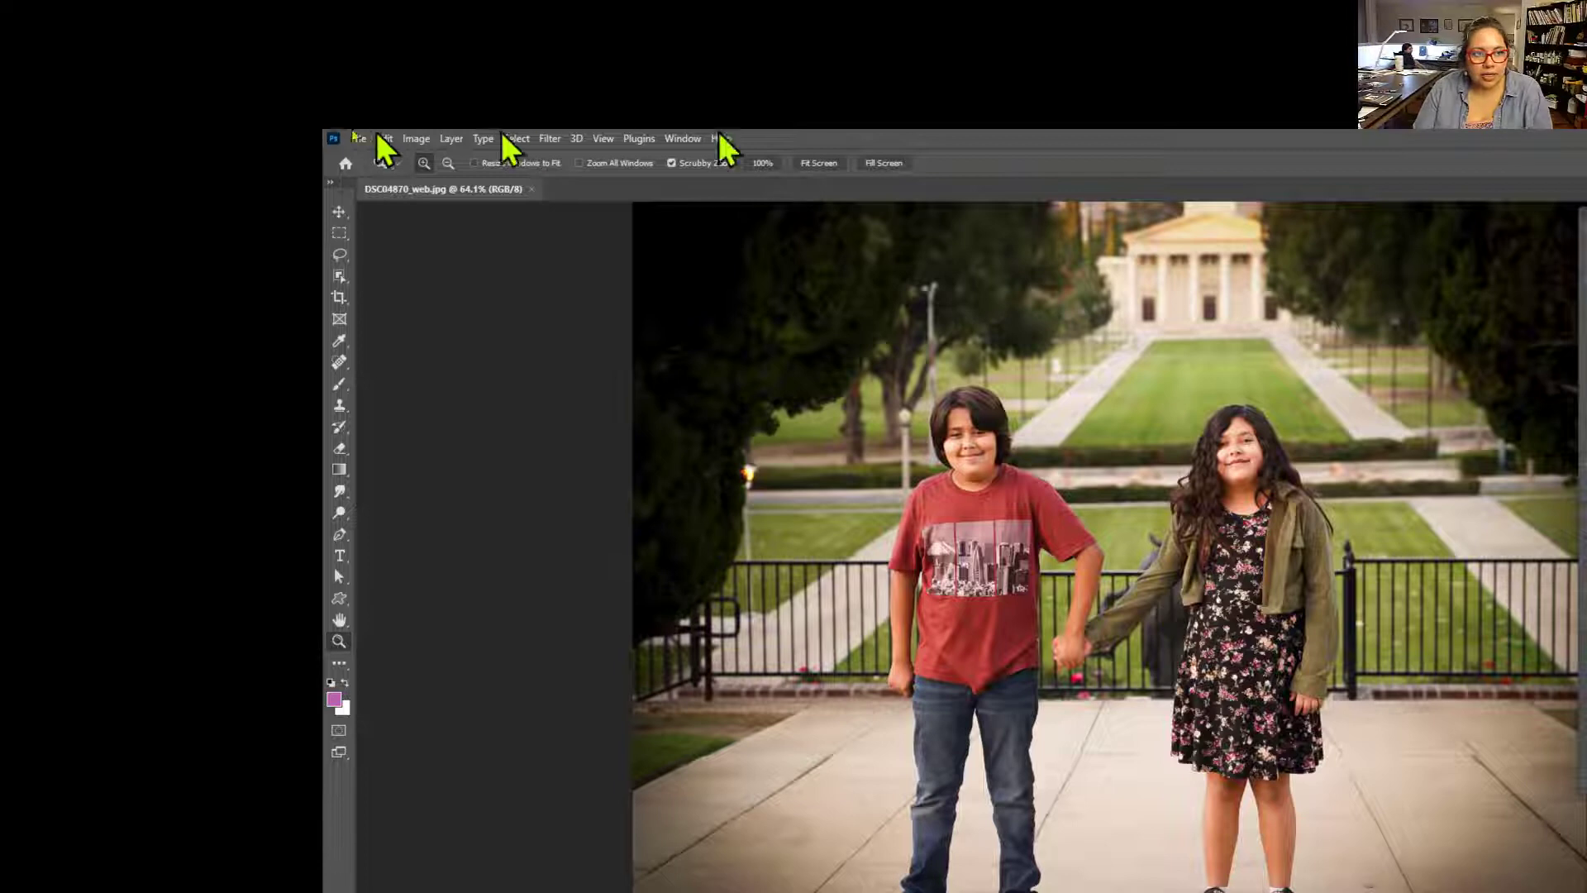
Step: Show the photo's width and height in inches in Image Size and close the dialog
click(416, 138)
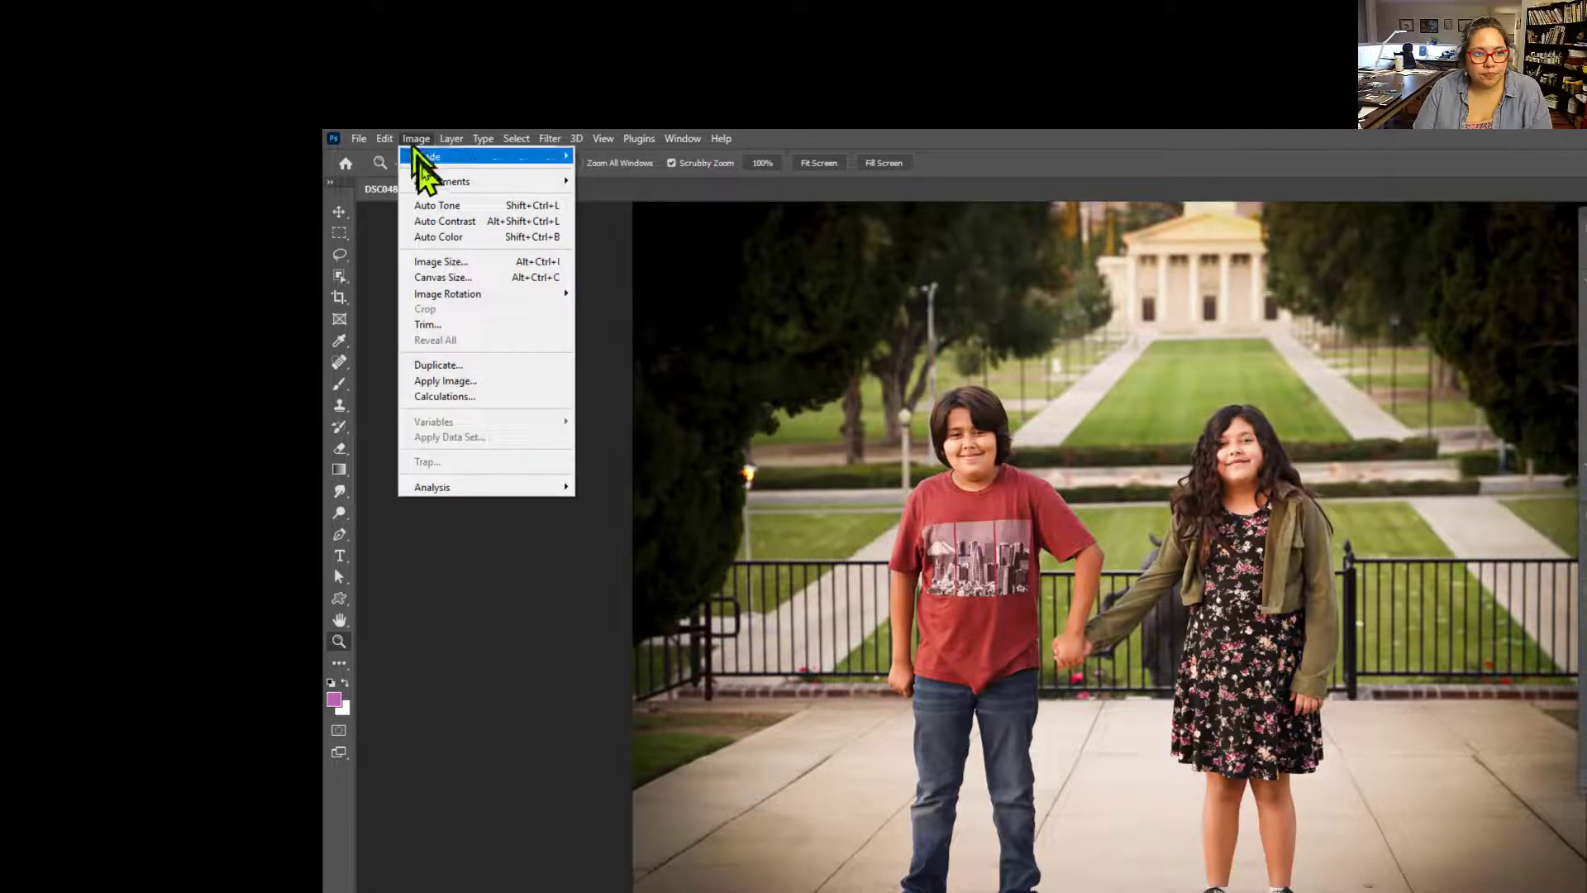
click(446, 261)
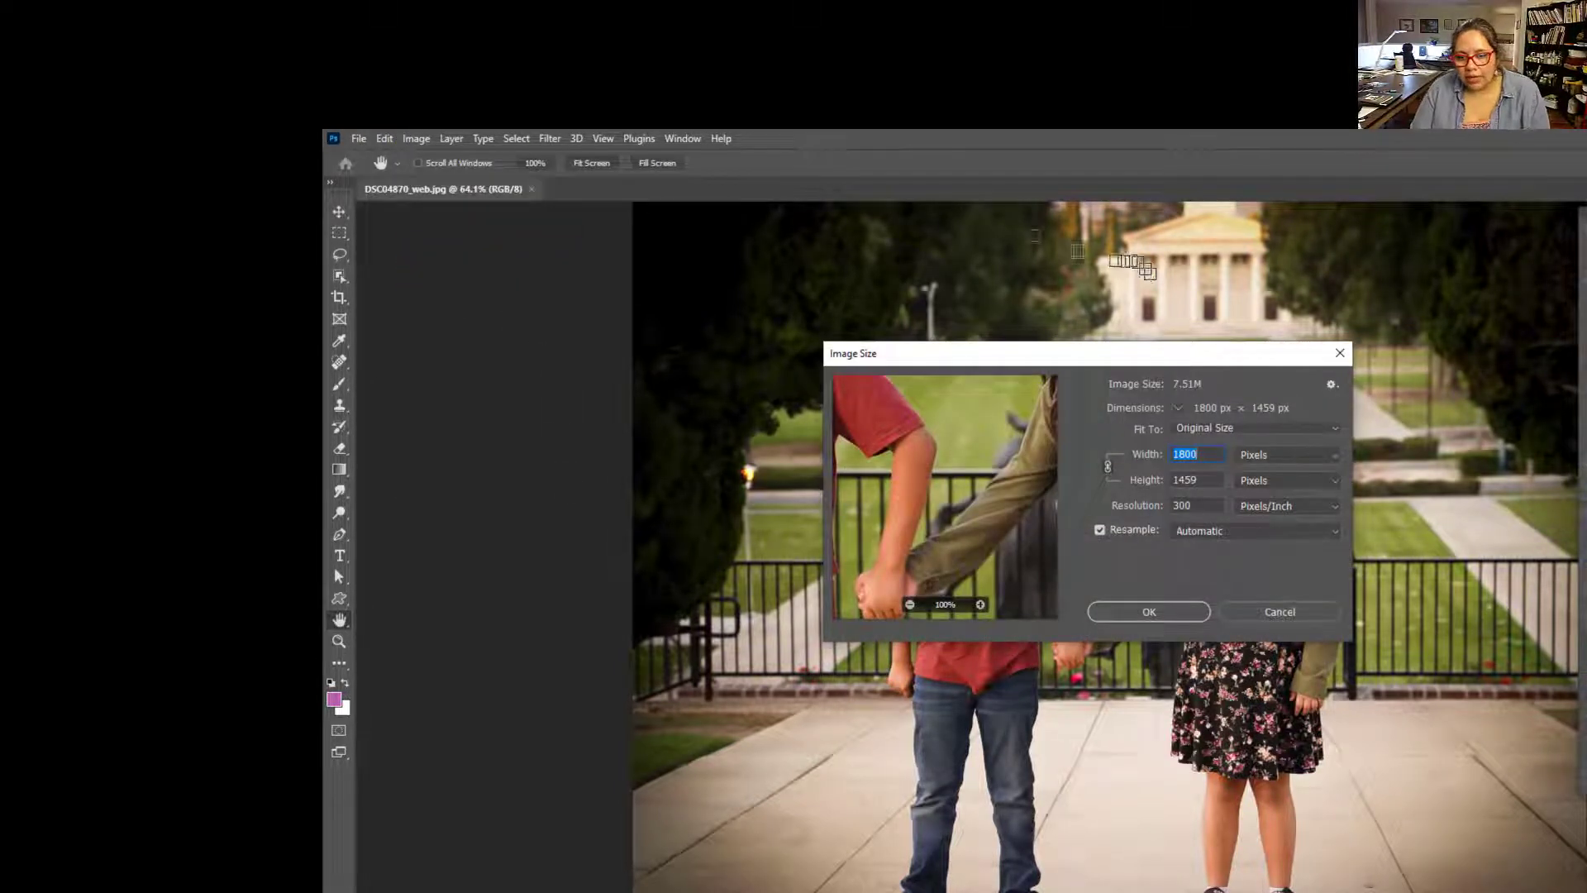
click(1293, 457)
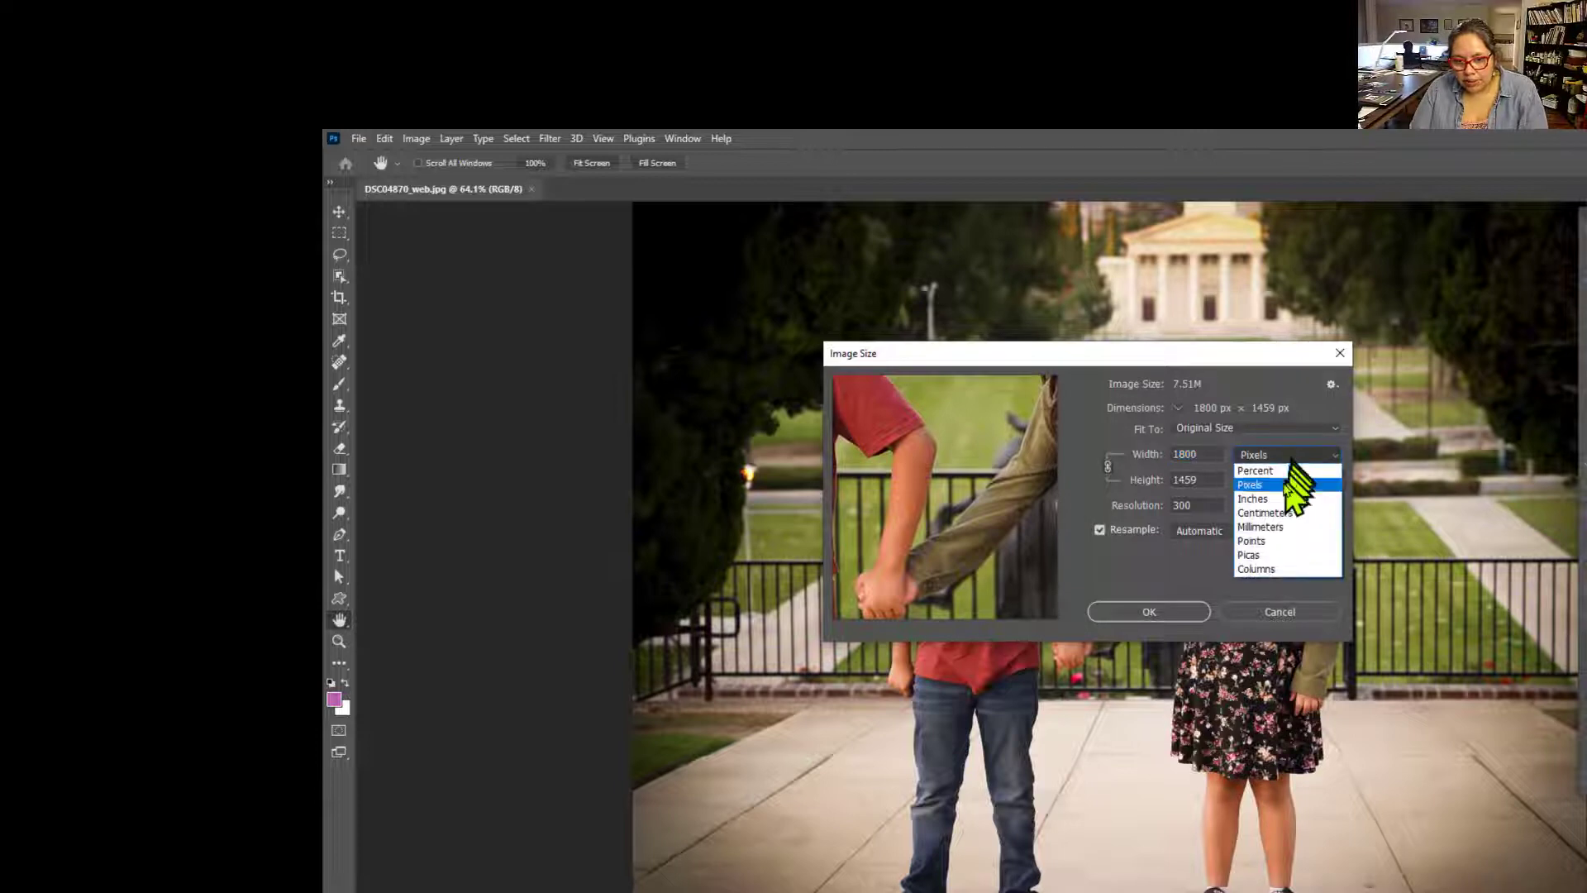
click(1293, 498)
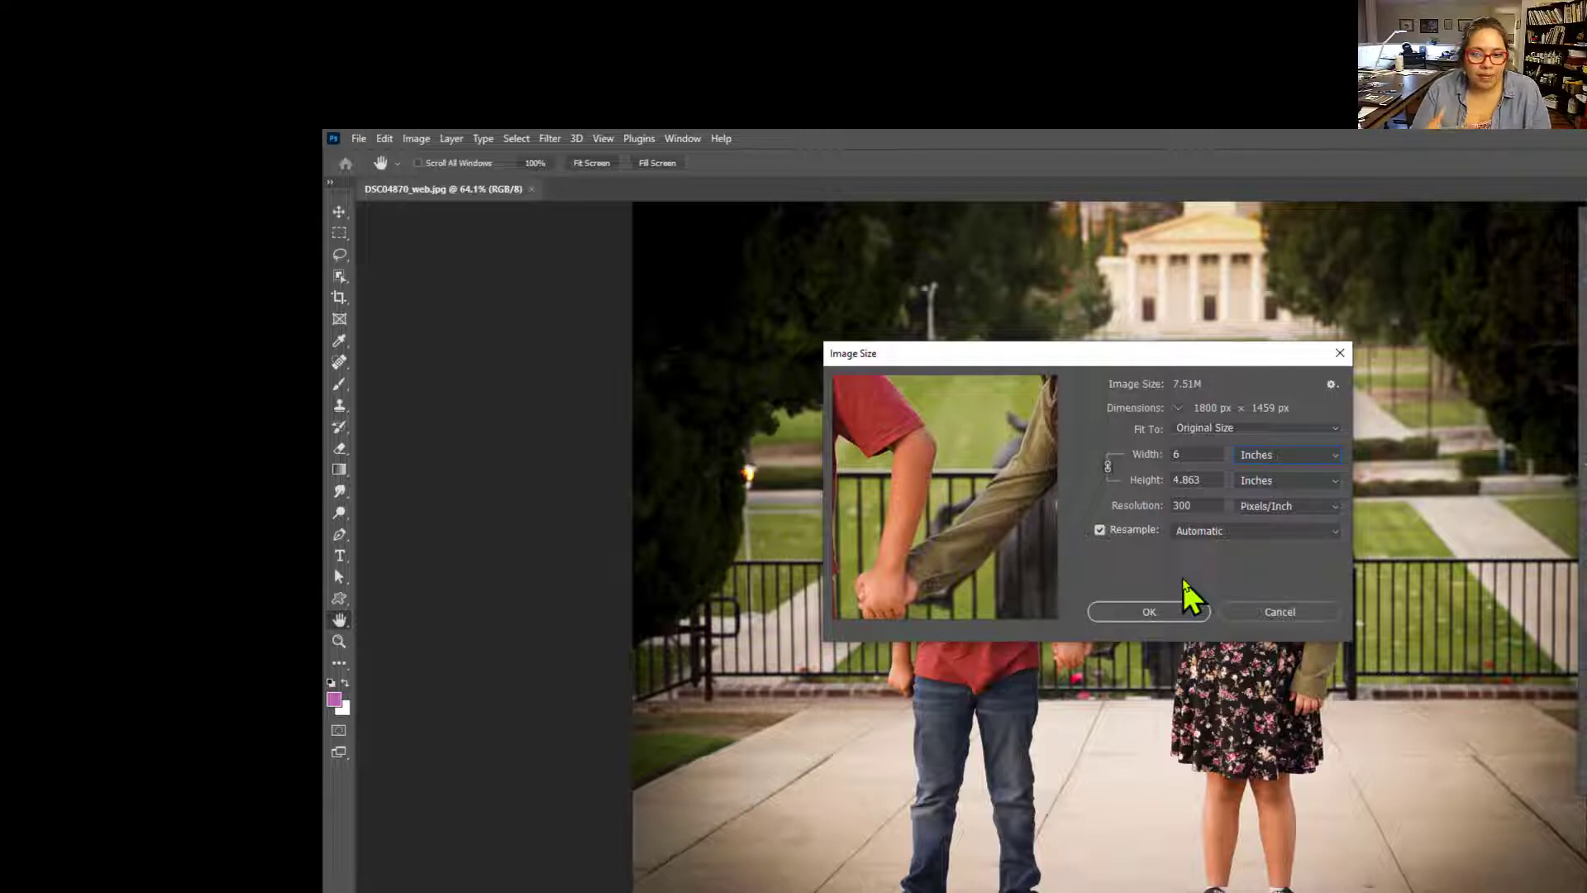
click(1183, 610)
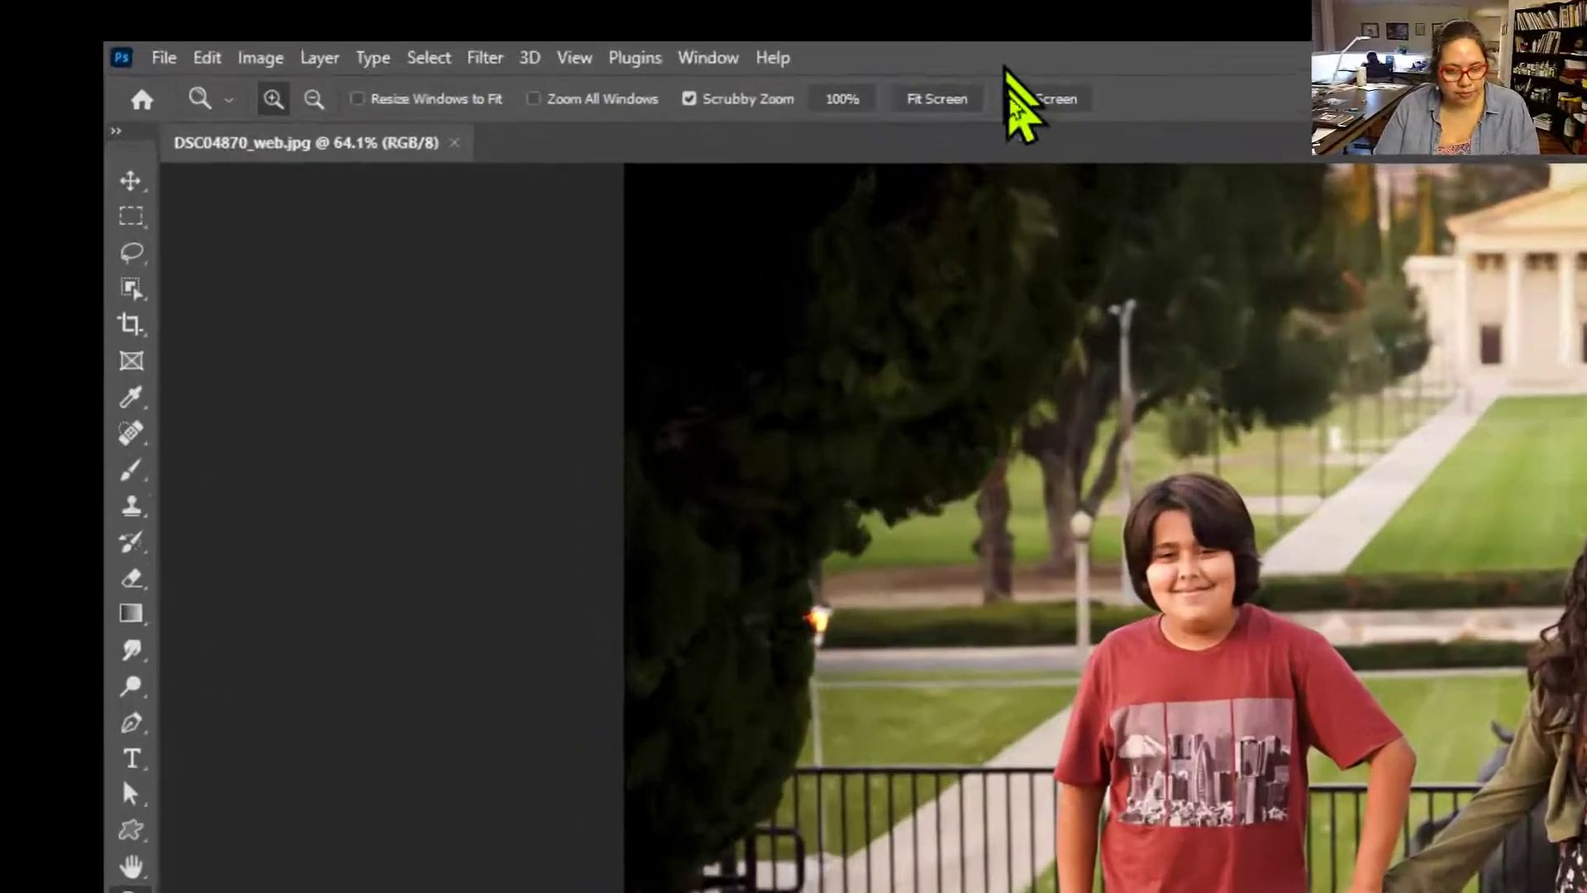
Step: Set the Crop tool to W x H x Resolution with 7 in by 5 in at 300 px/in
key(c)
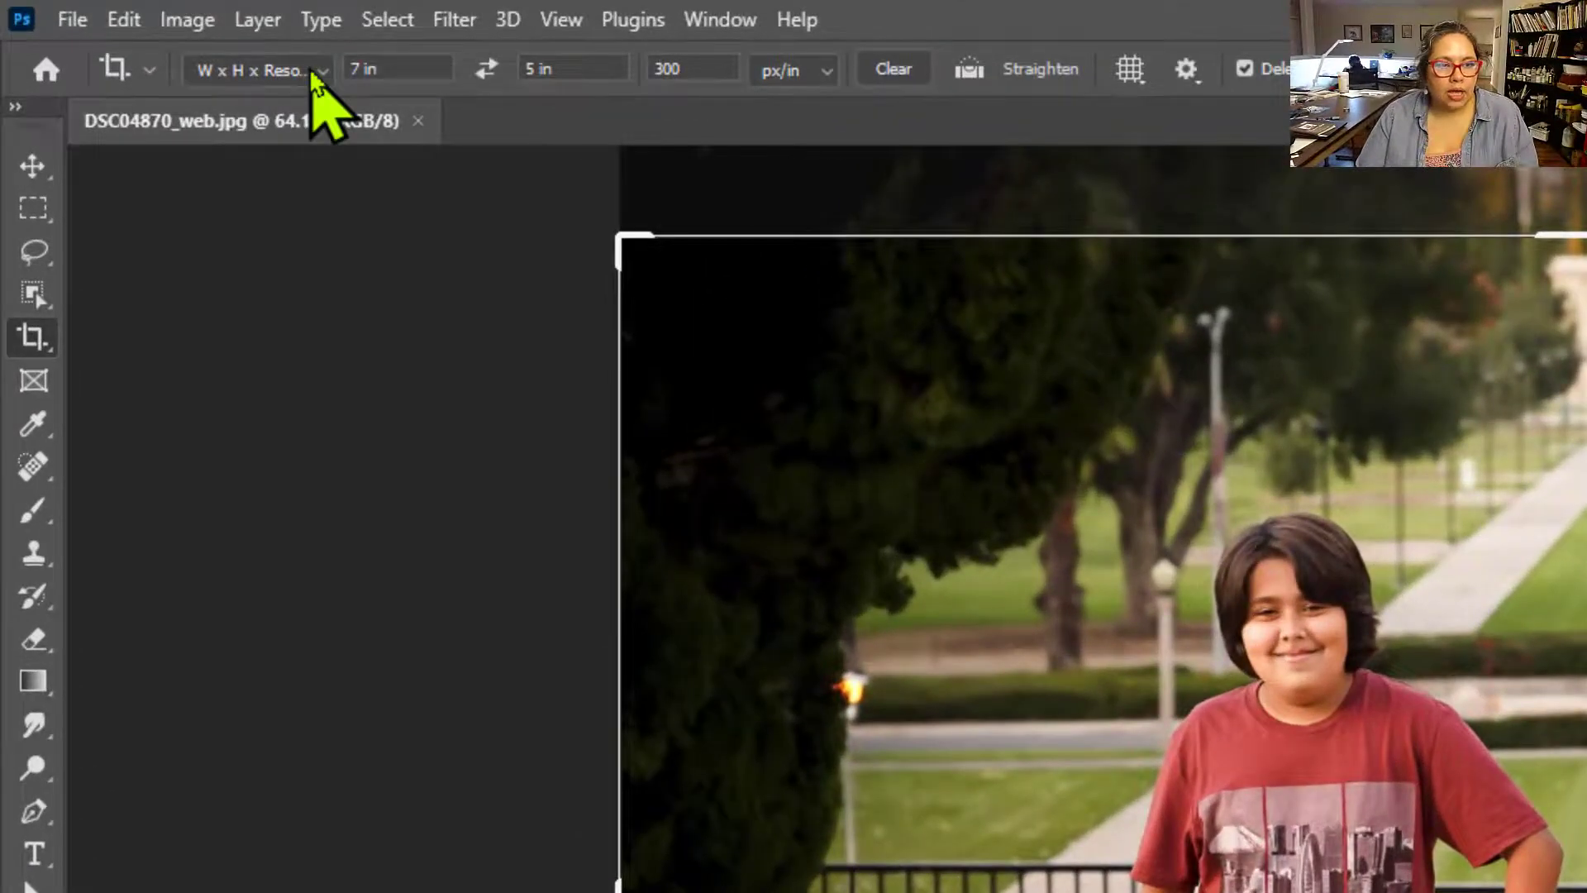
click(321, 73)
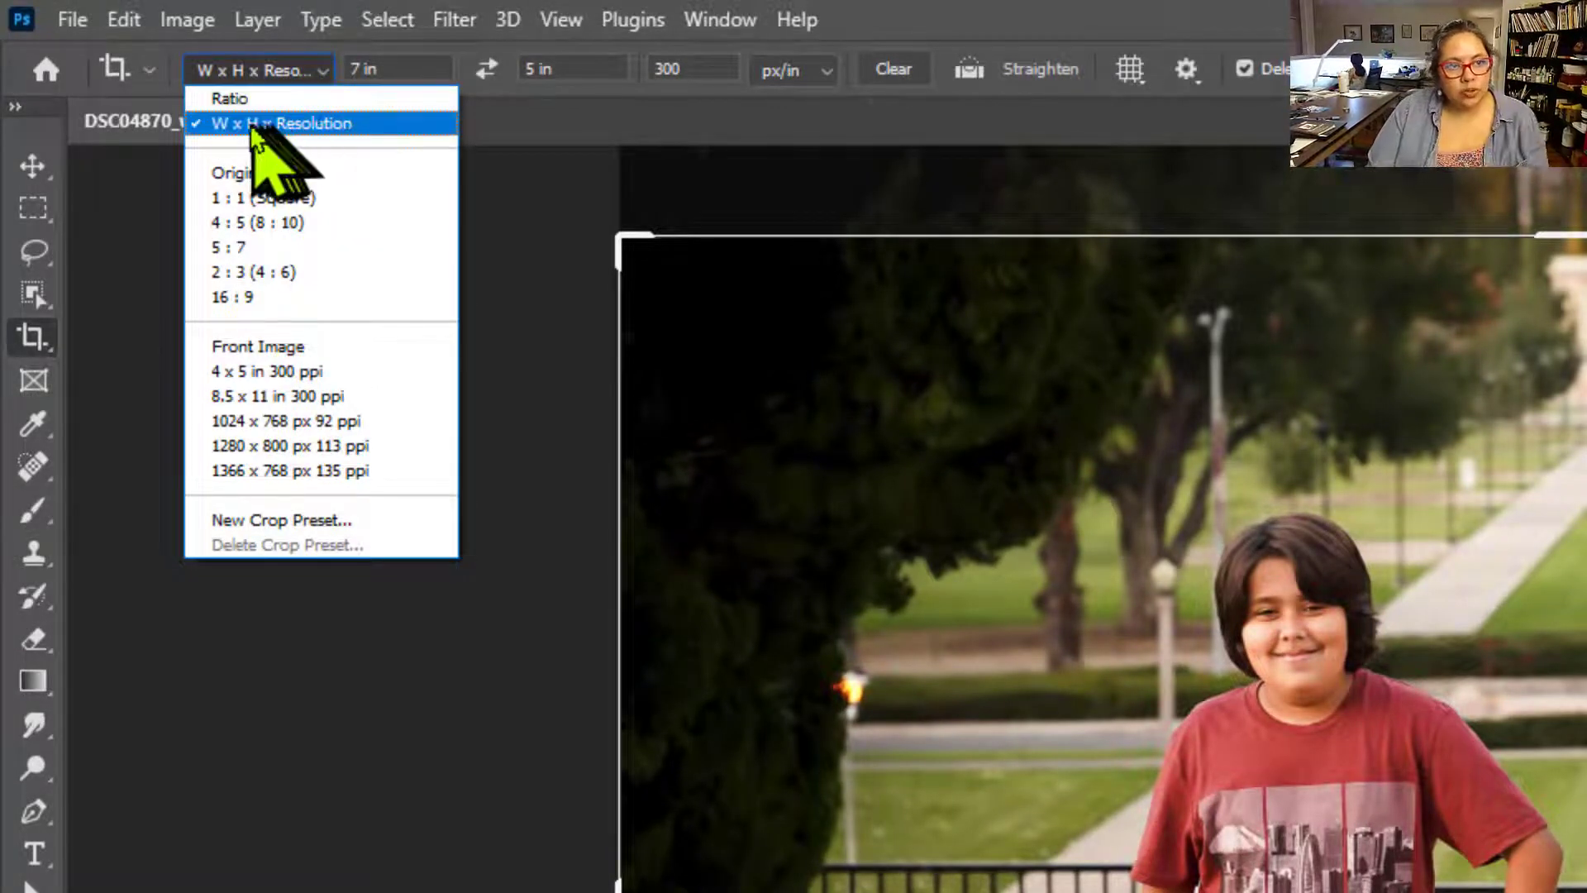
click(298, 132)
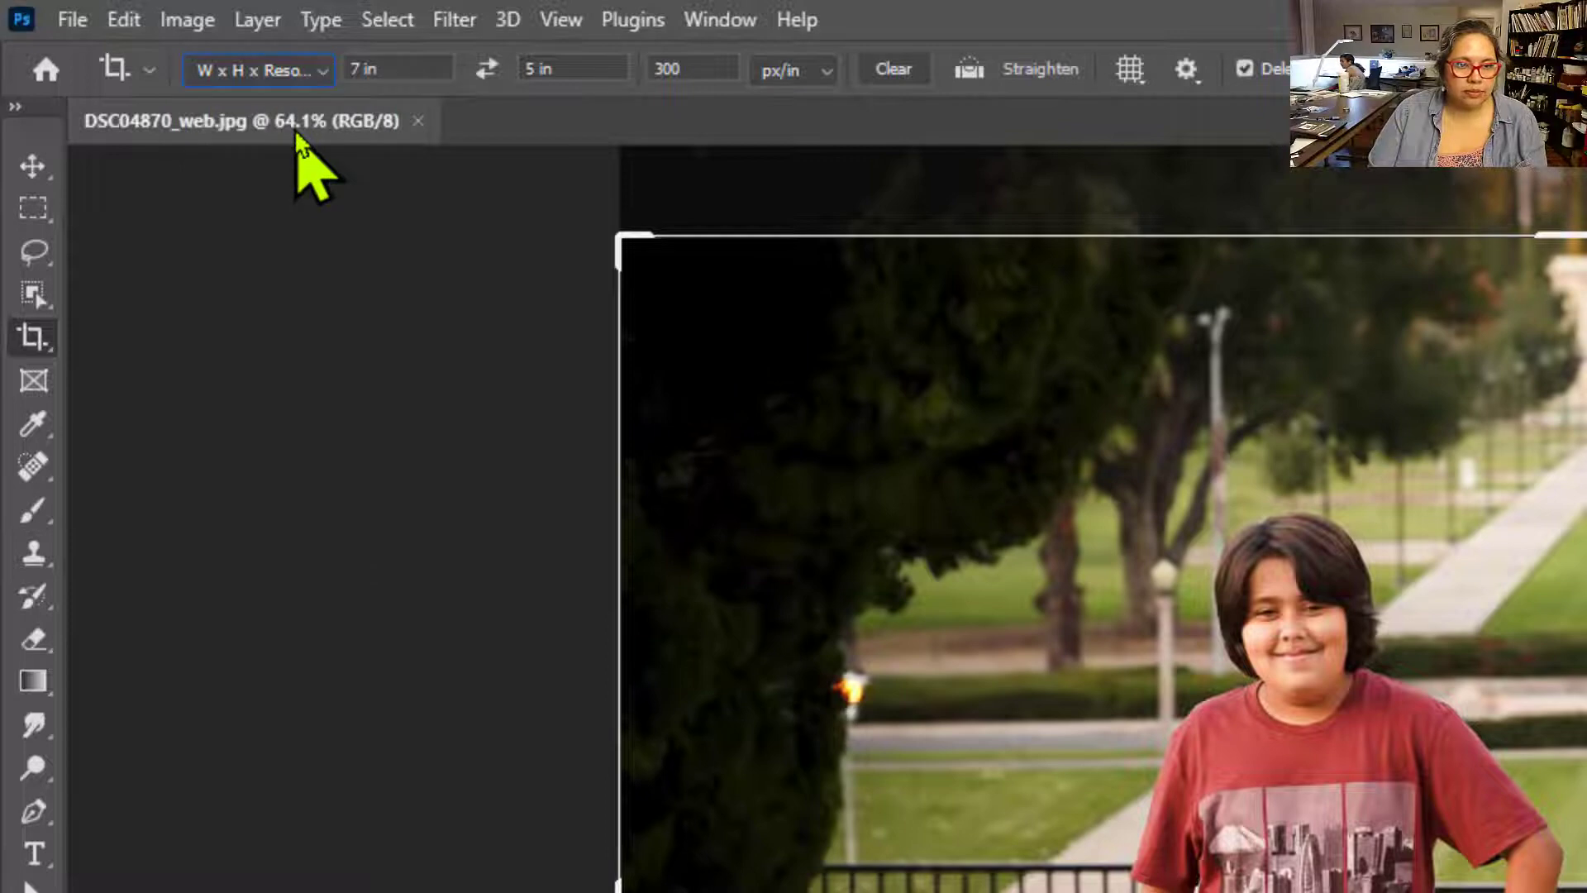
click(372, 69)
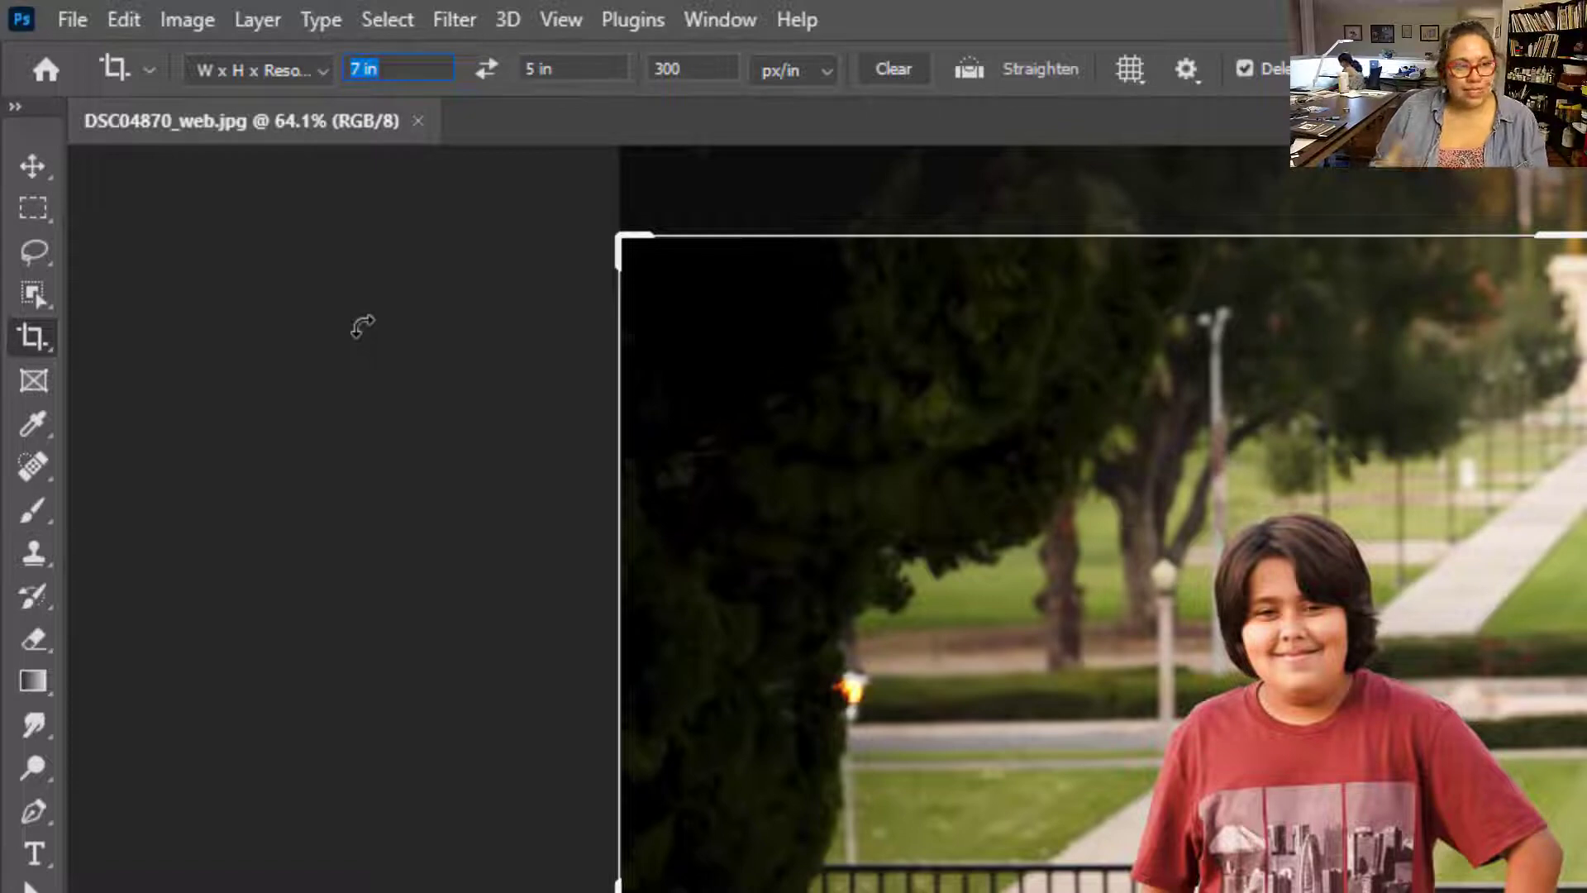
text(7)
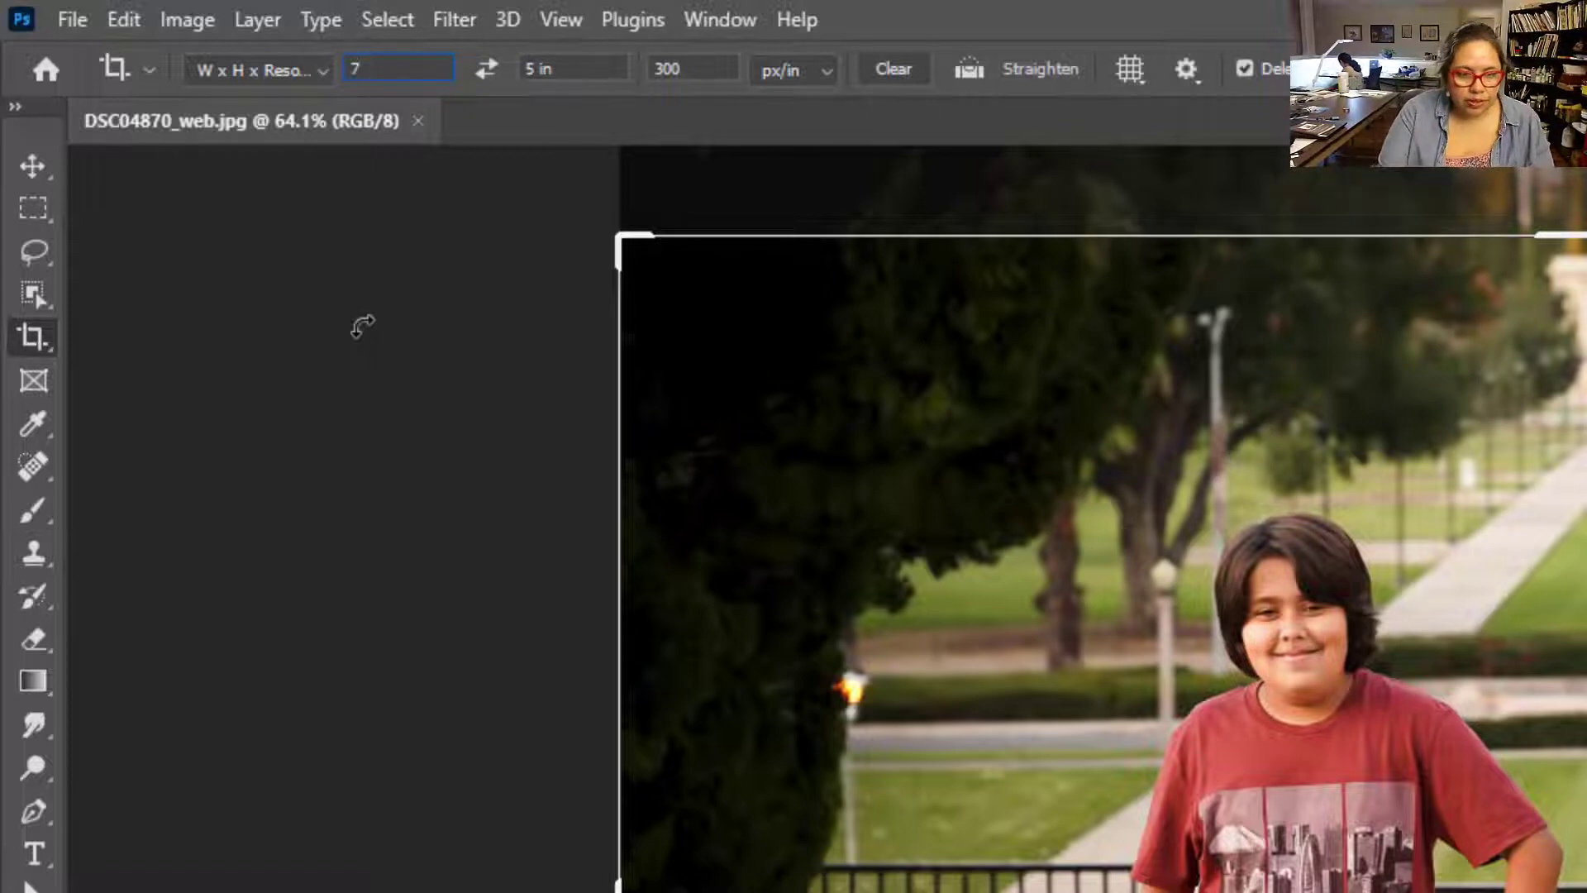
text(in)
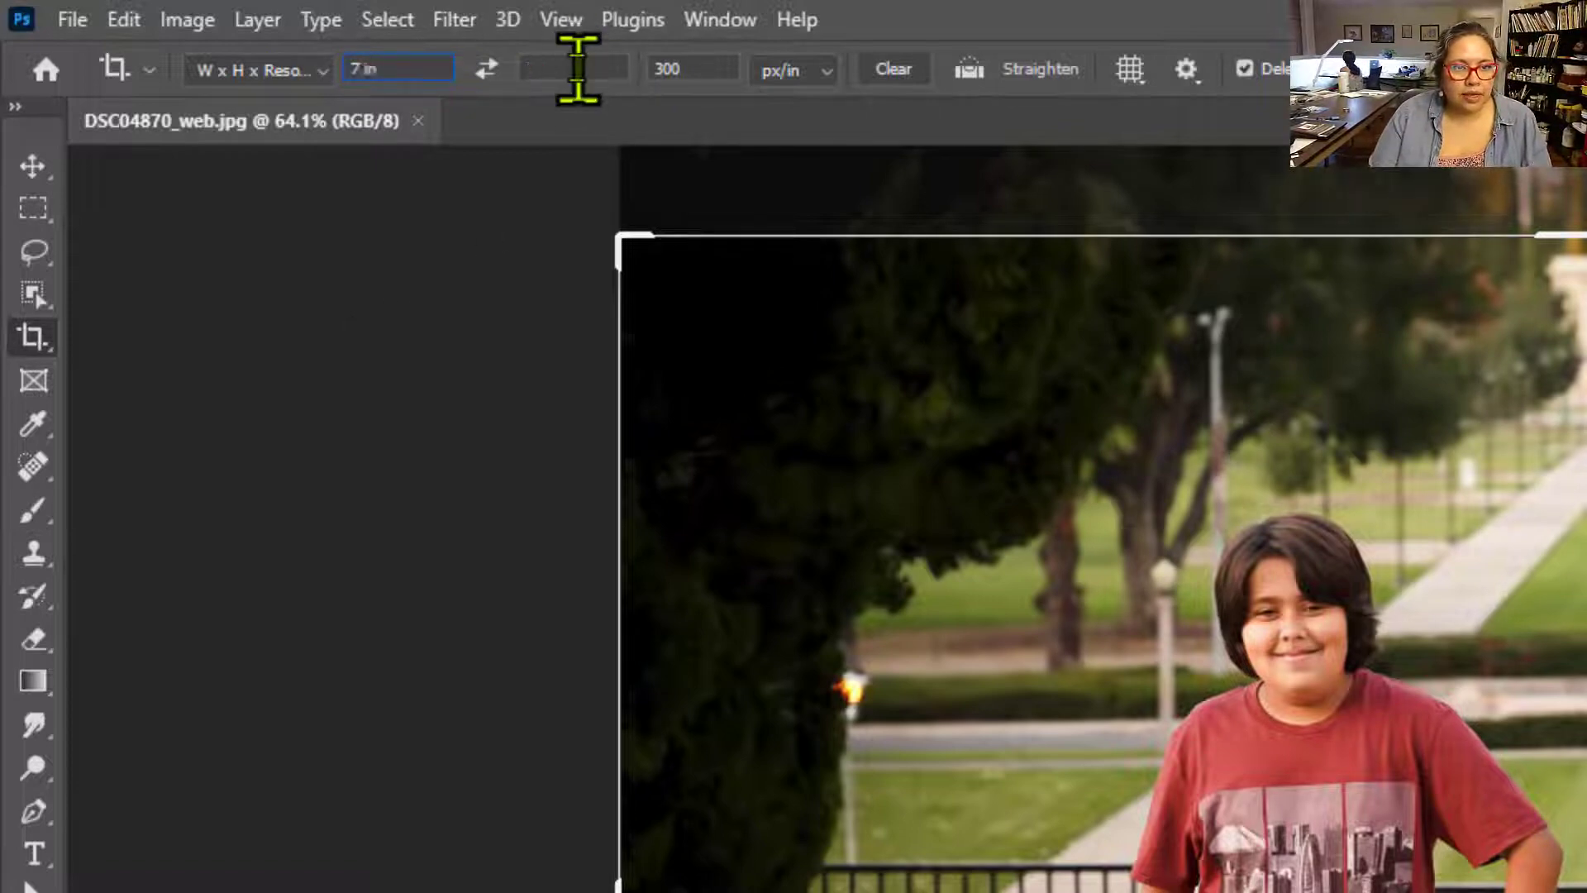
click(577, 70)
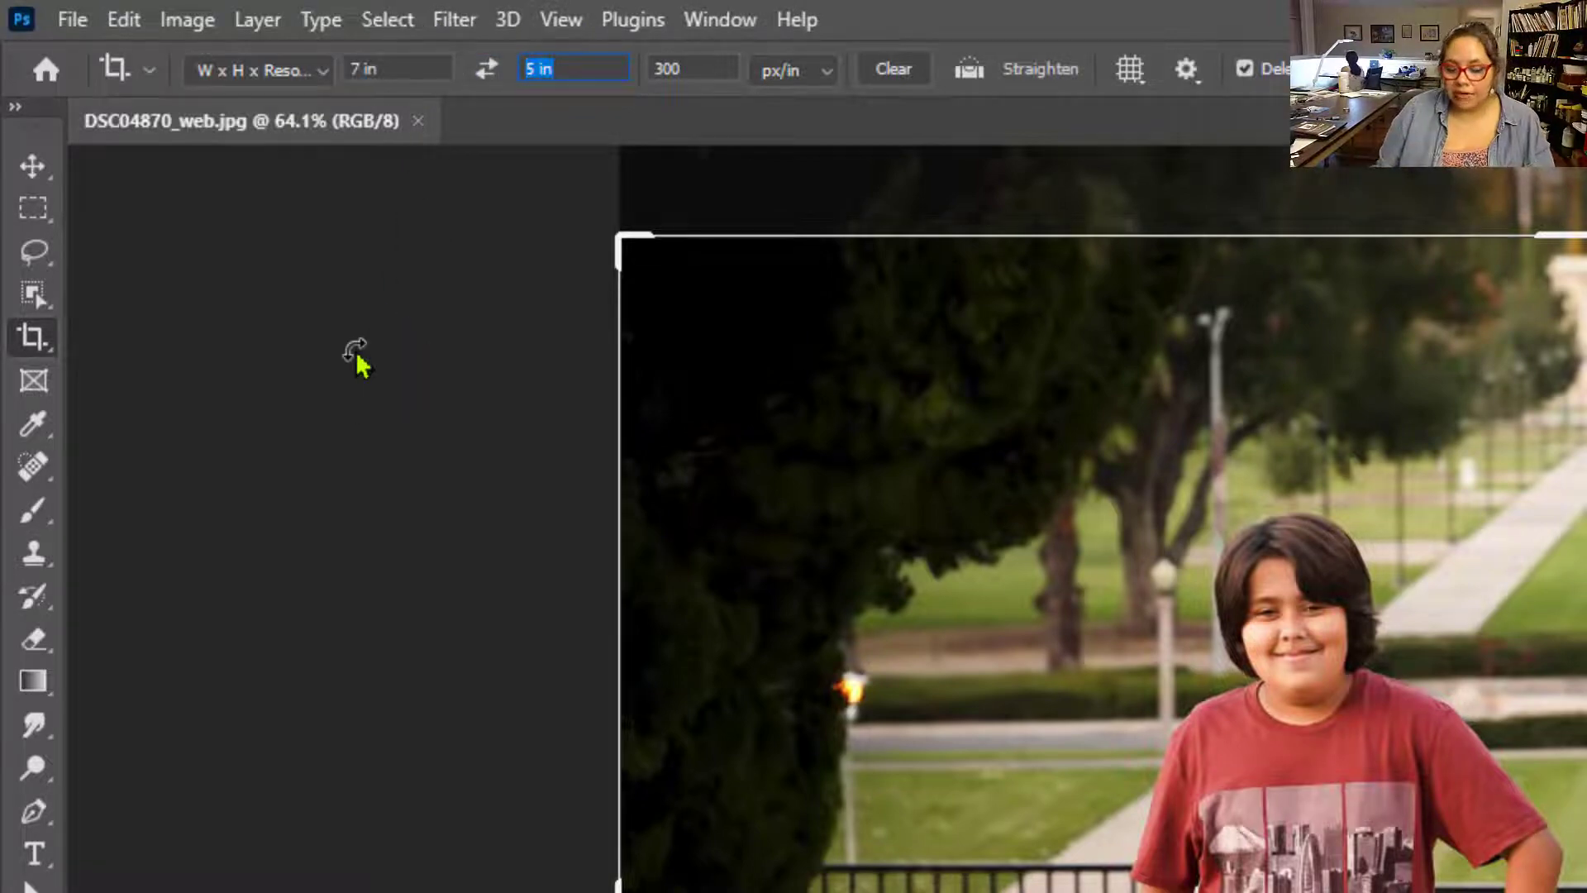
text(5 in)
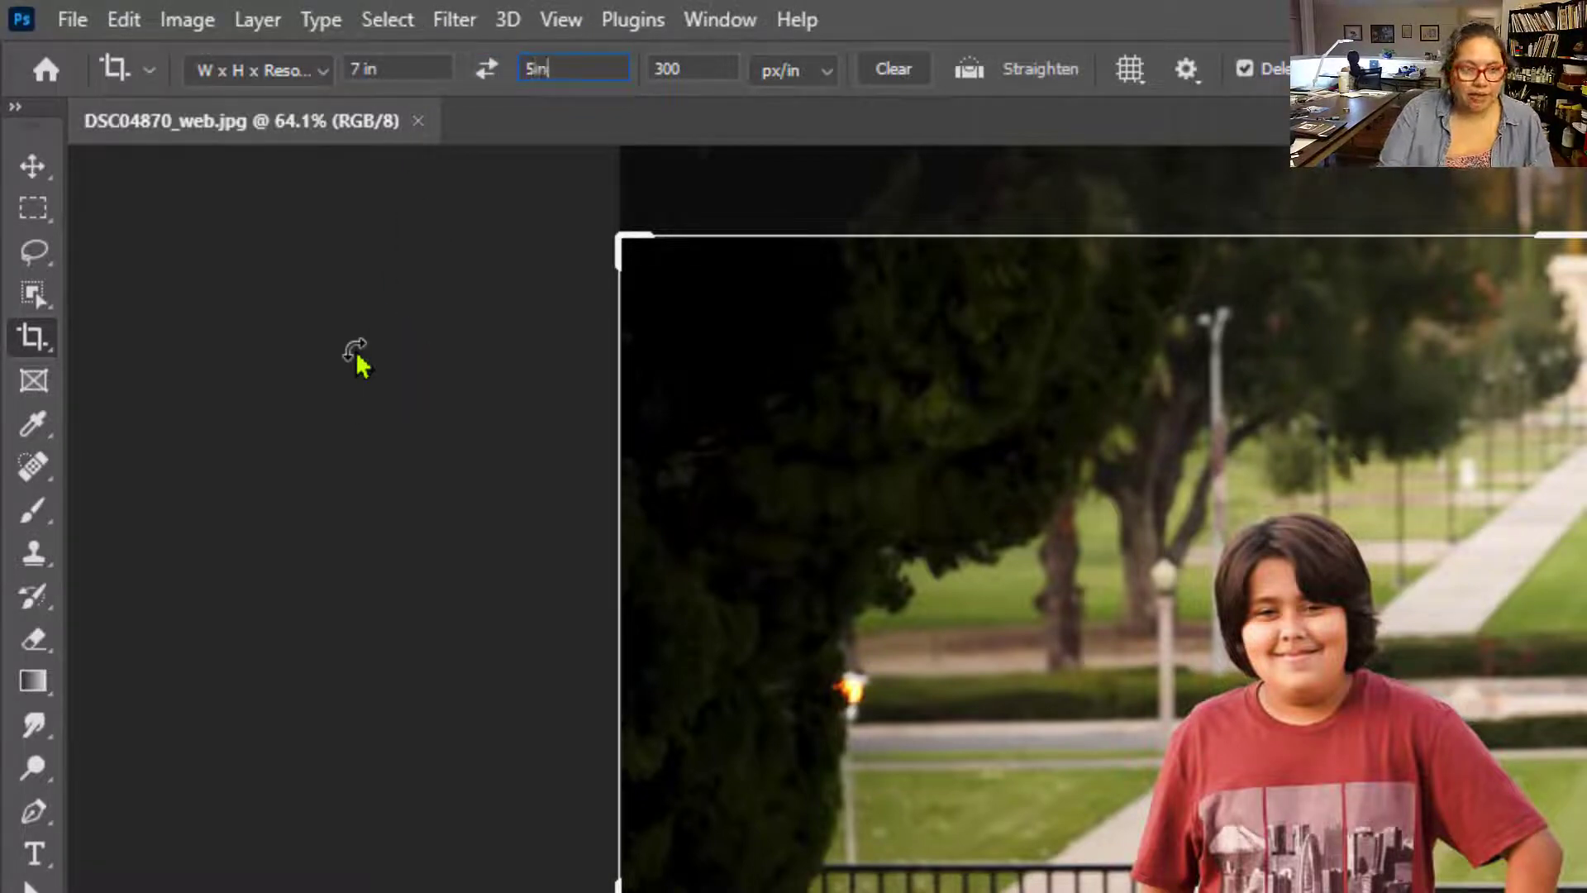
click(701, 68)
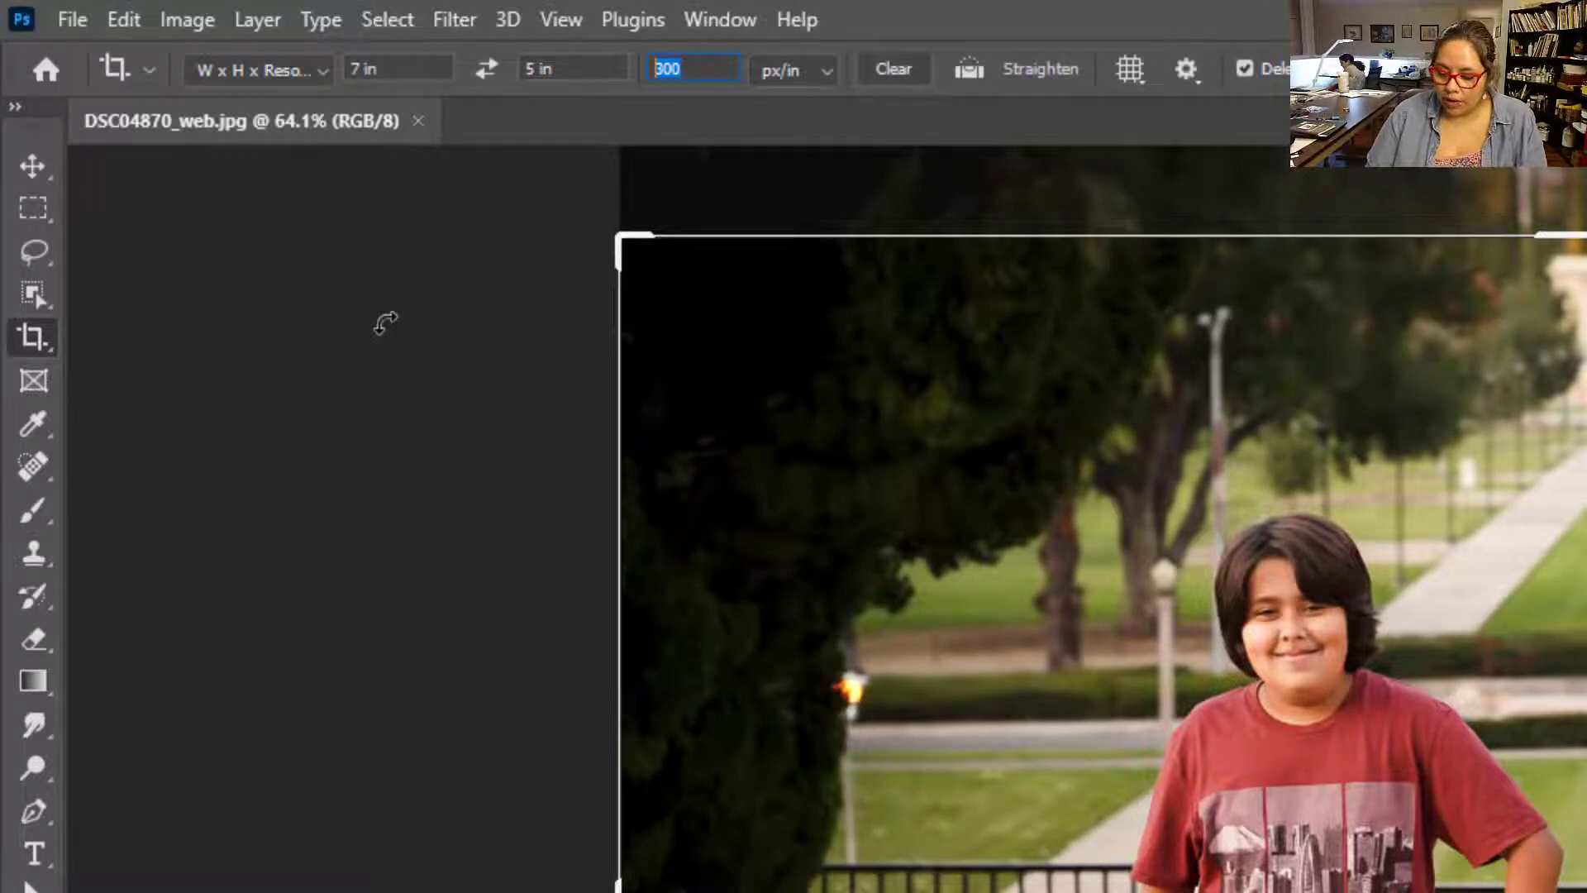
text(300)
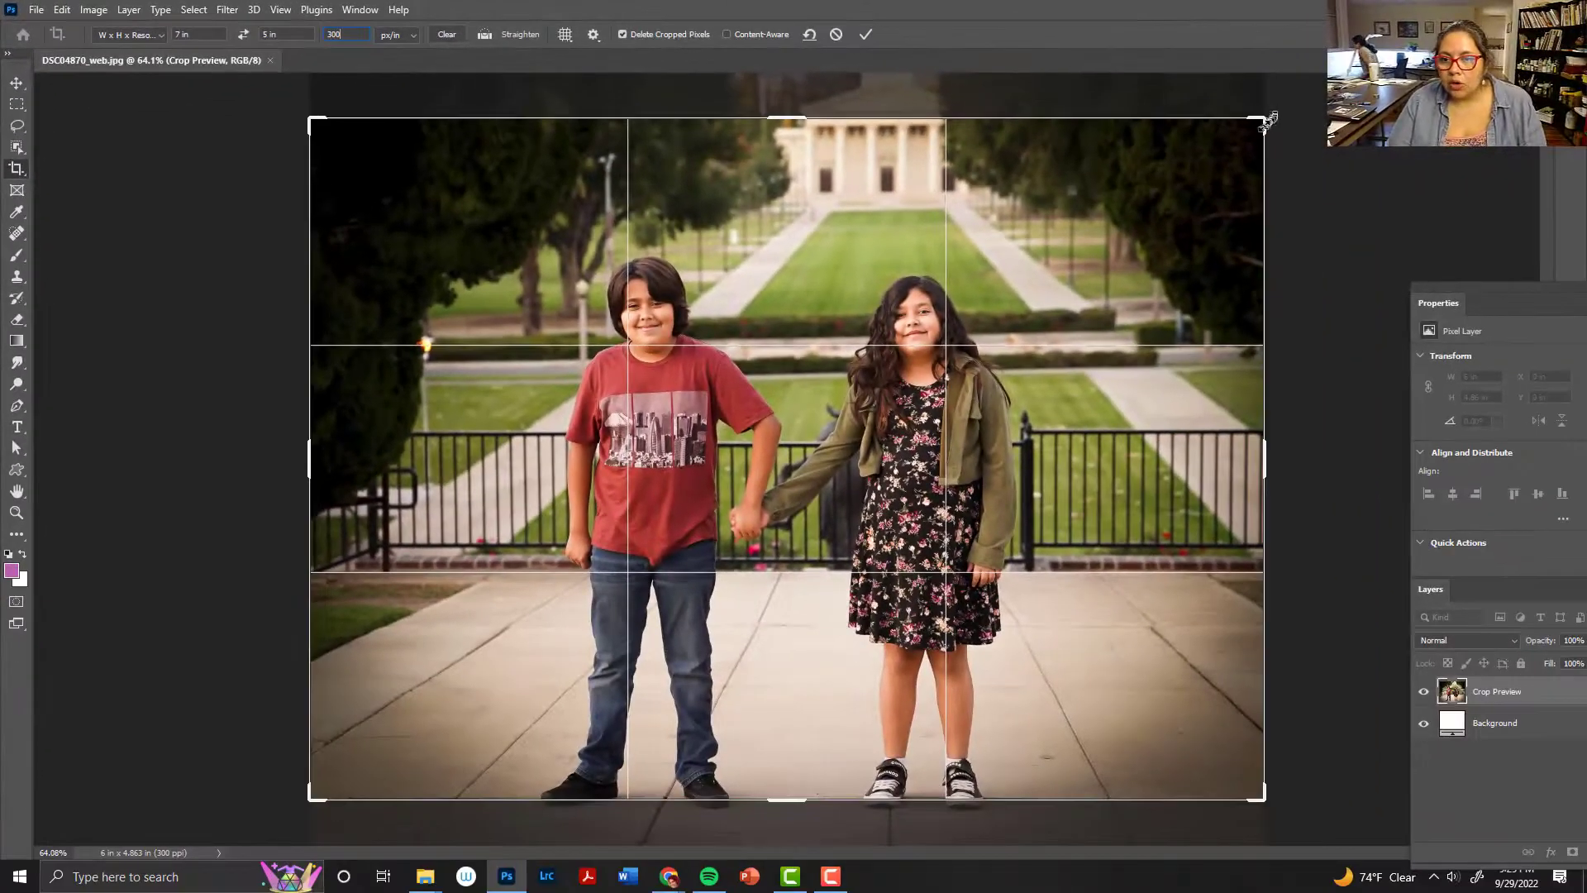
Step: Tighten the crop frame around the two children's upper bodies, tilting the photo slightly
drag(1269, 121, 1157, 199)
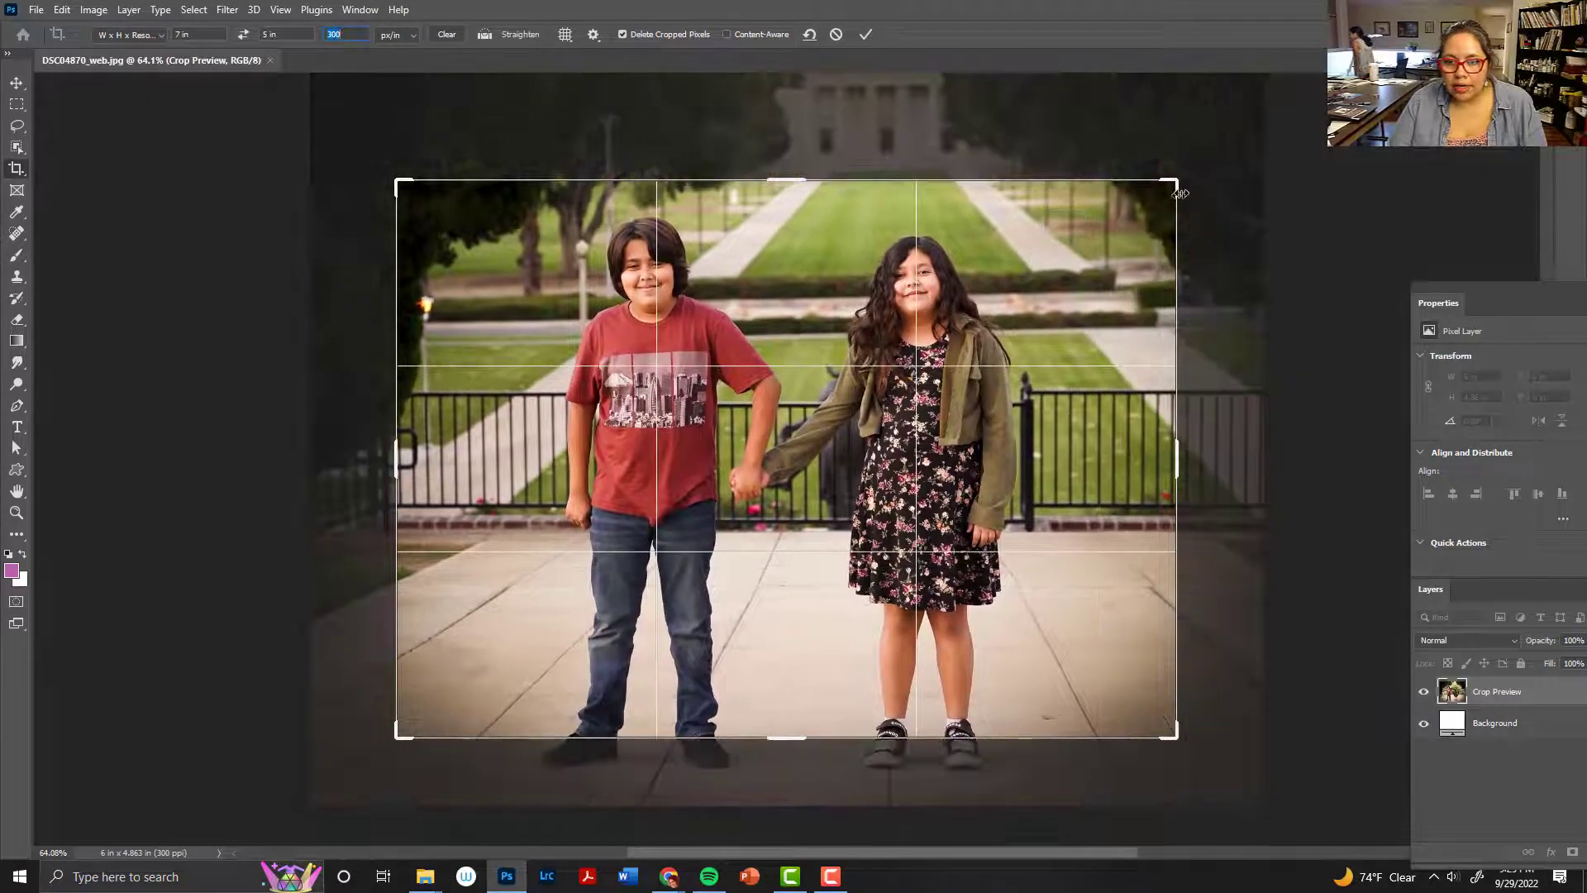
mouse_move(1180, 194)
mouse_down()
mouse_move(1074, 240)
mouse_move(1161, 199)
mouse_up()
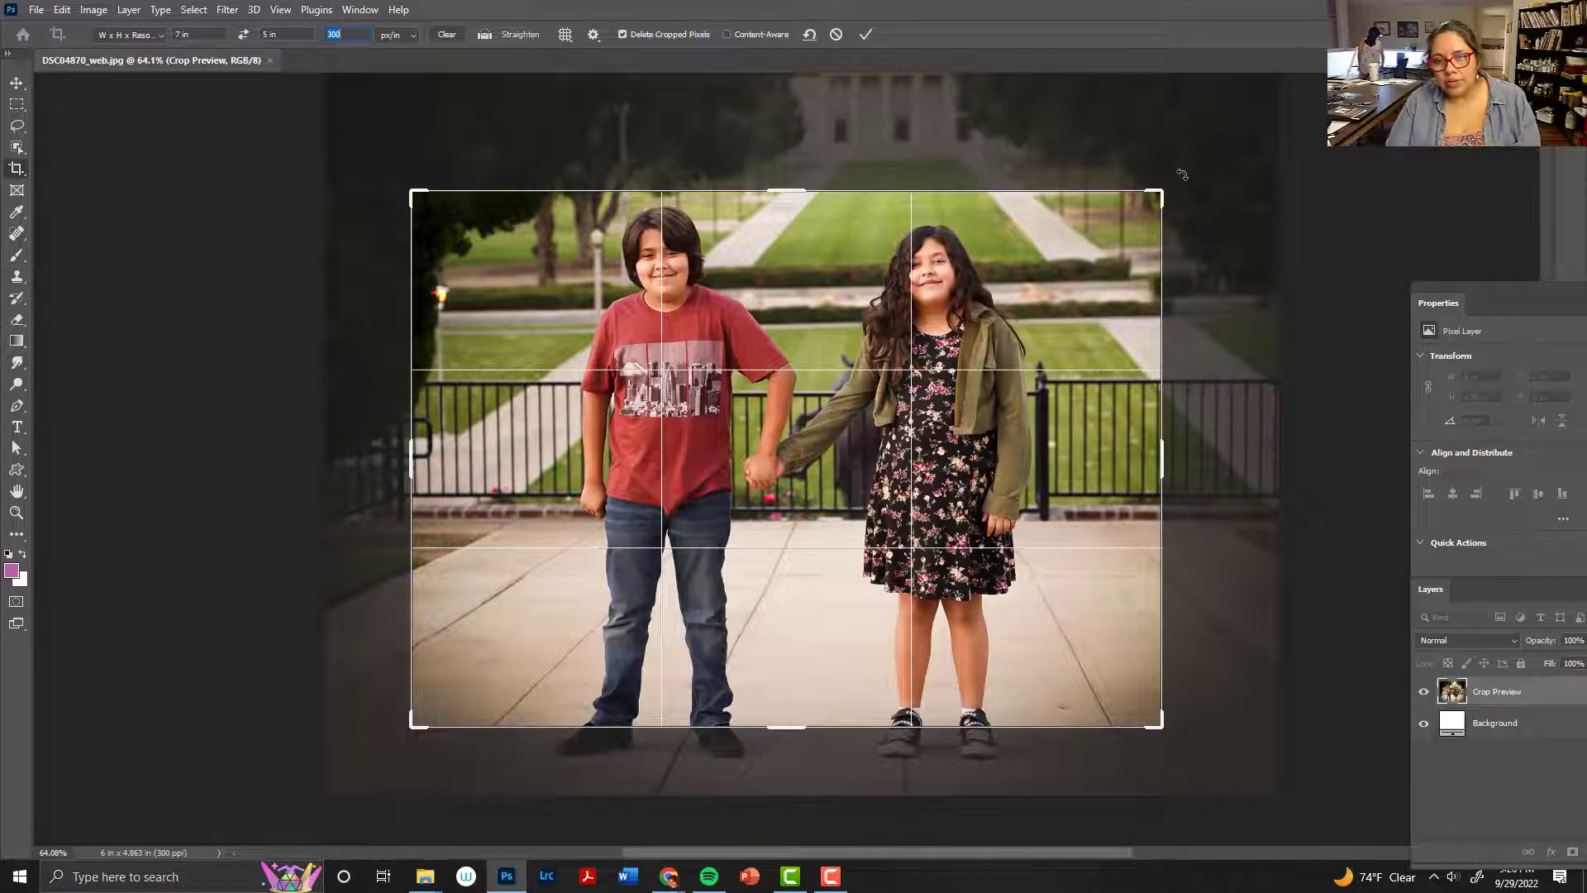
drag(1182, 175, 1006, 303)
drag(963, 380, 820, 572)
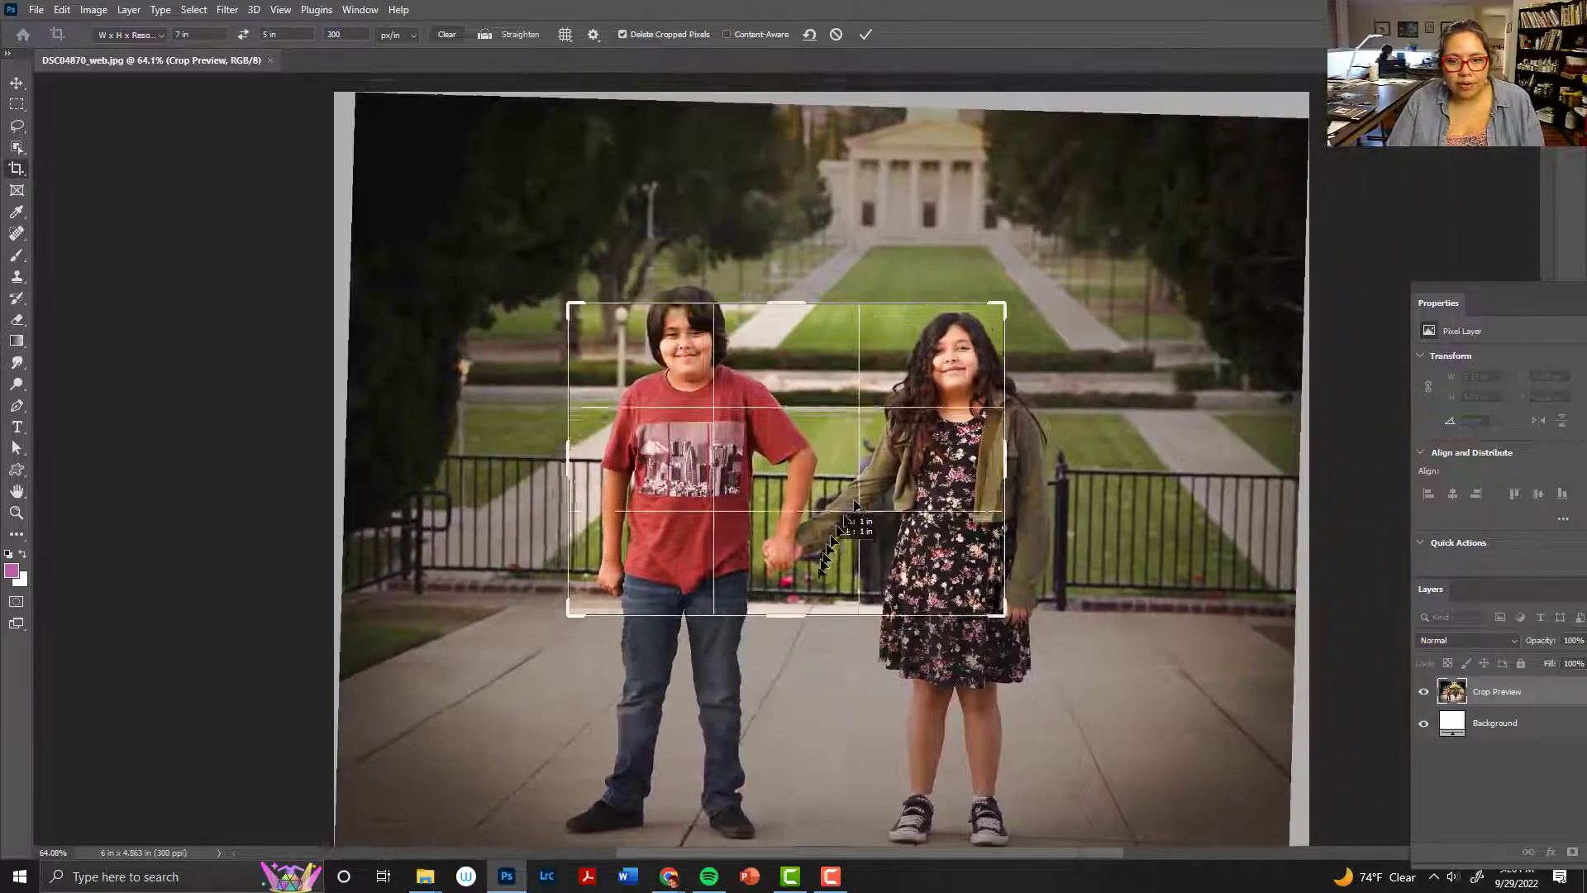
drag(854, 506, 844, 550)
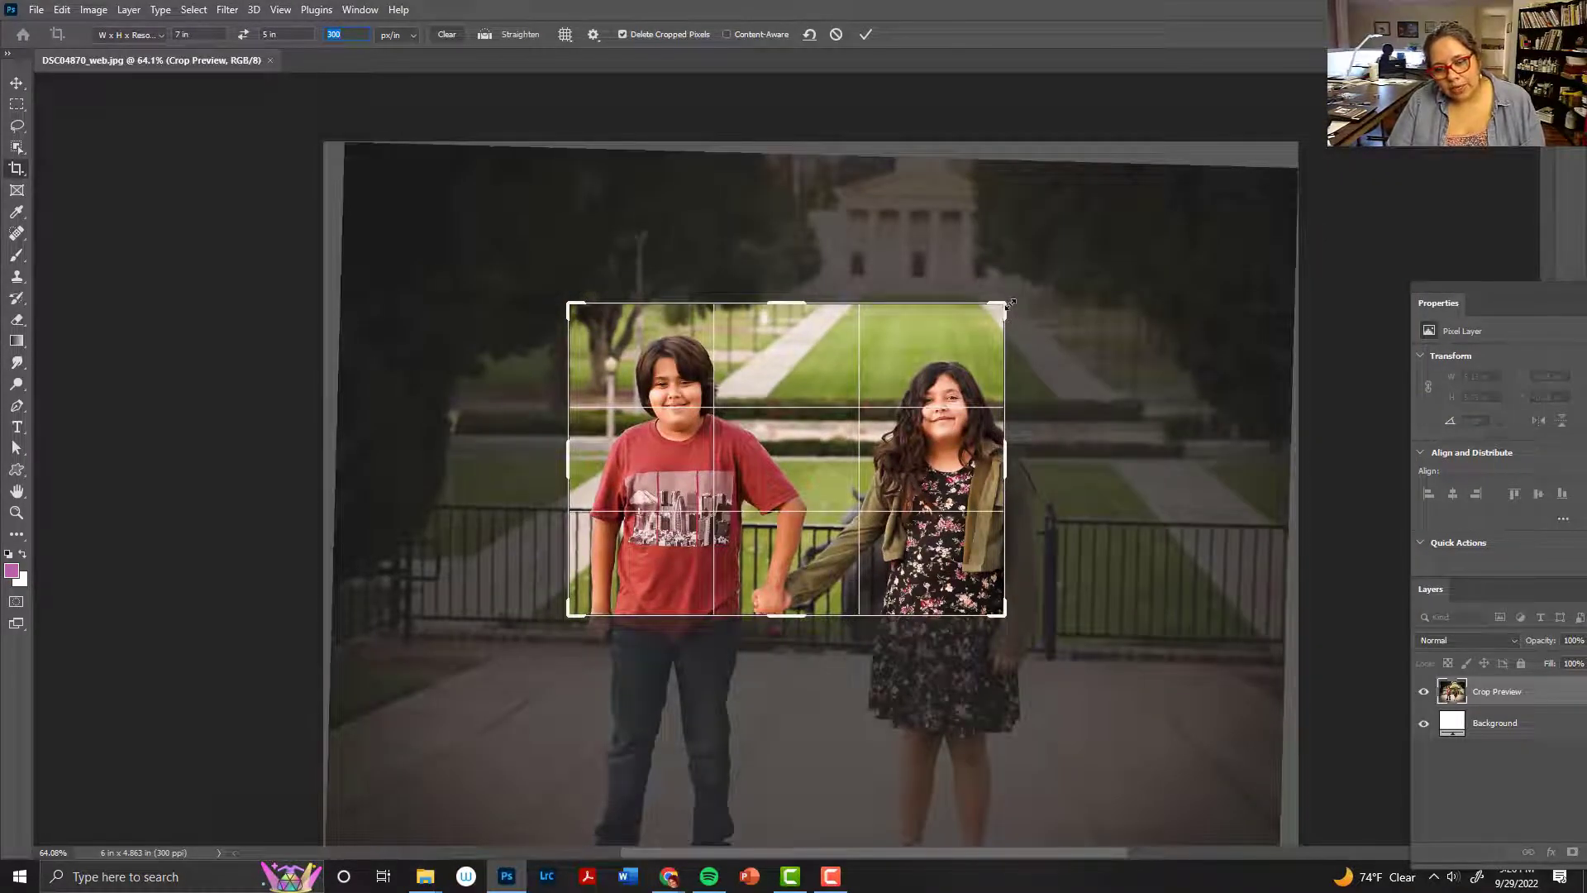
Step: Enlarge the crop frame to about 4.5 in by 3.2 in, covering the children from above their heads to their shins, and apply the crop
drag(1010, 303, 1031, 283)
drag(992, 339, 989, 319)
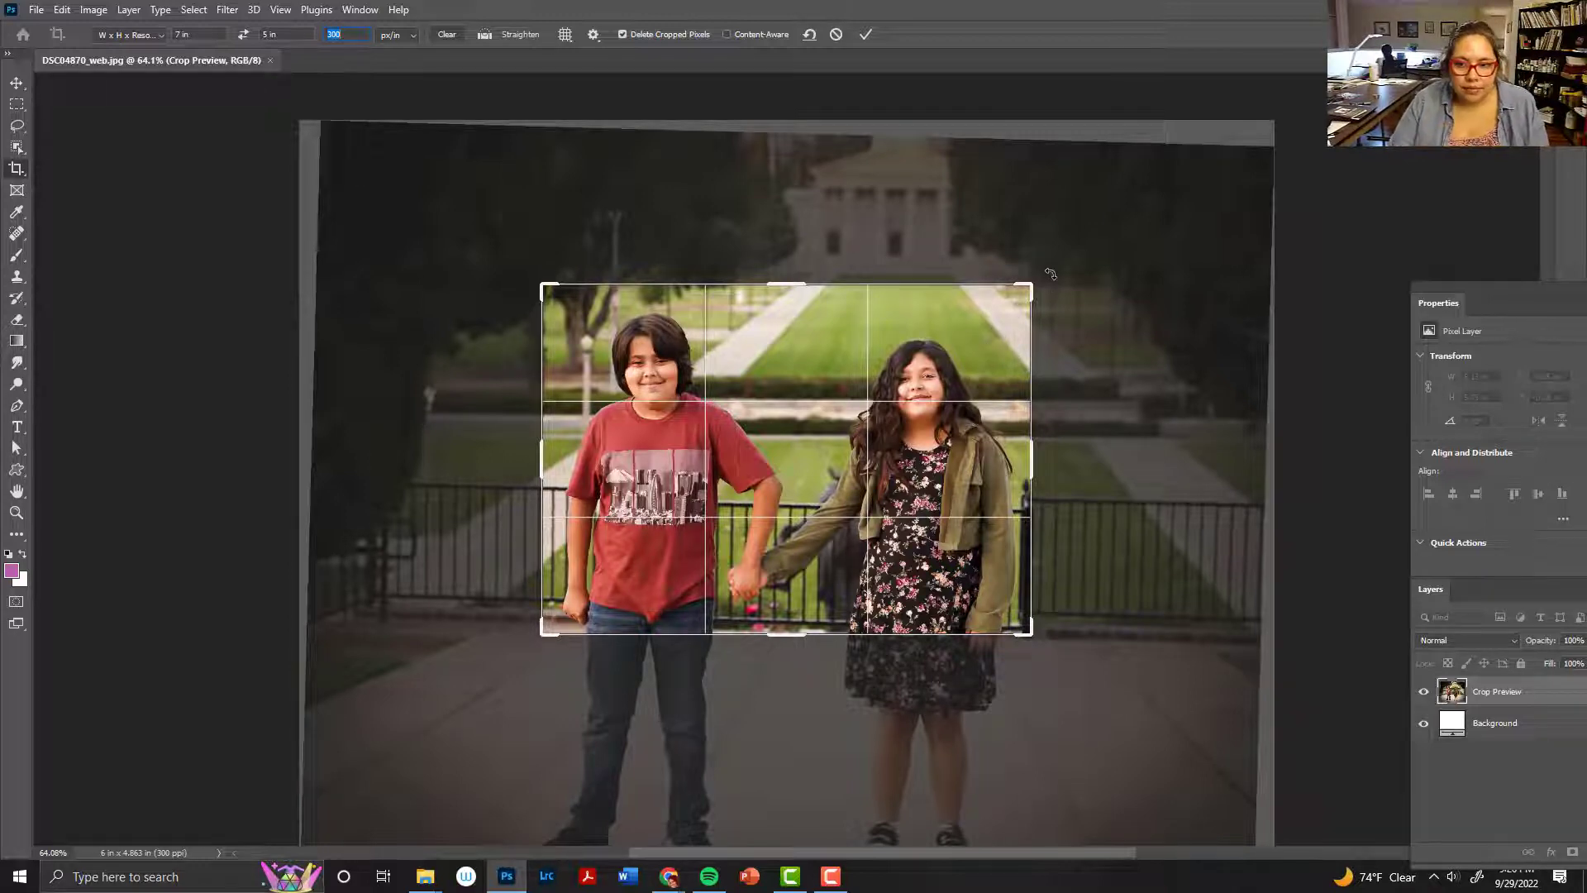
drag(1025, 285, 1110, 229)
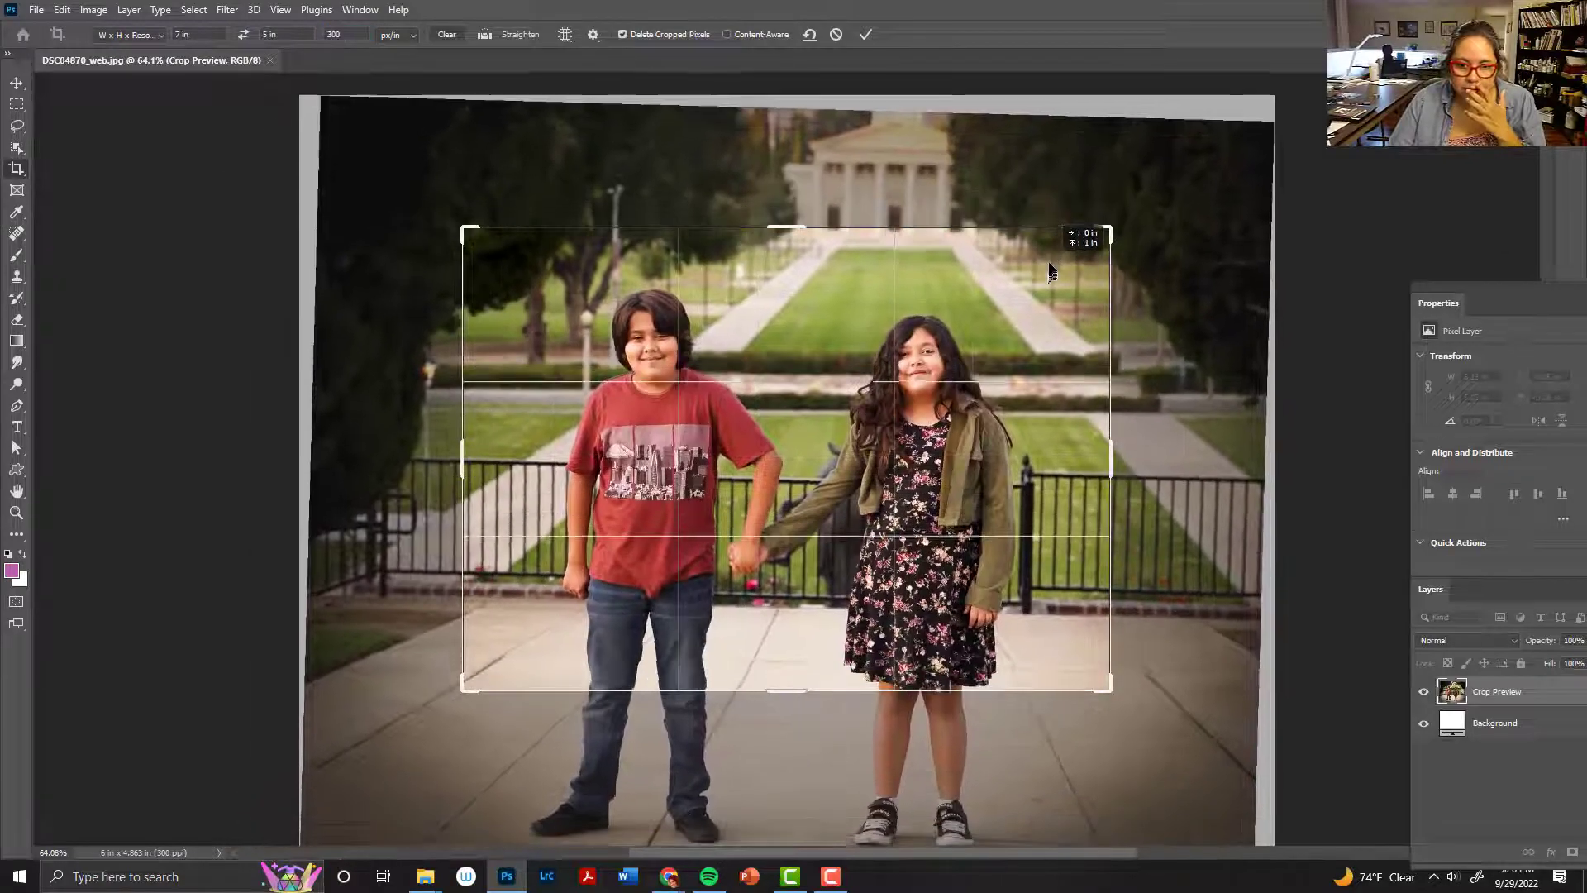
drag(1108, 688, 1141, 709)
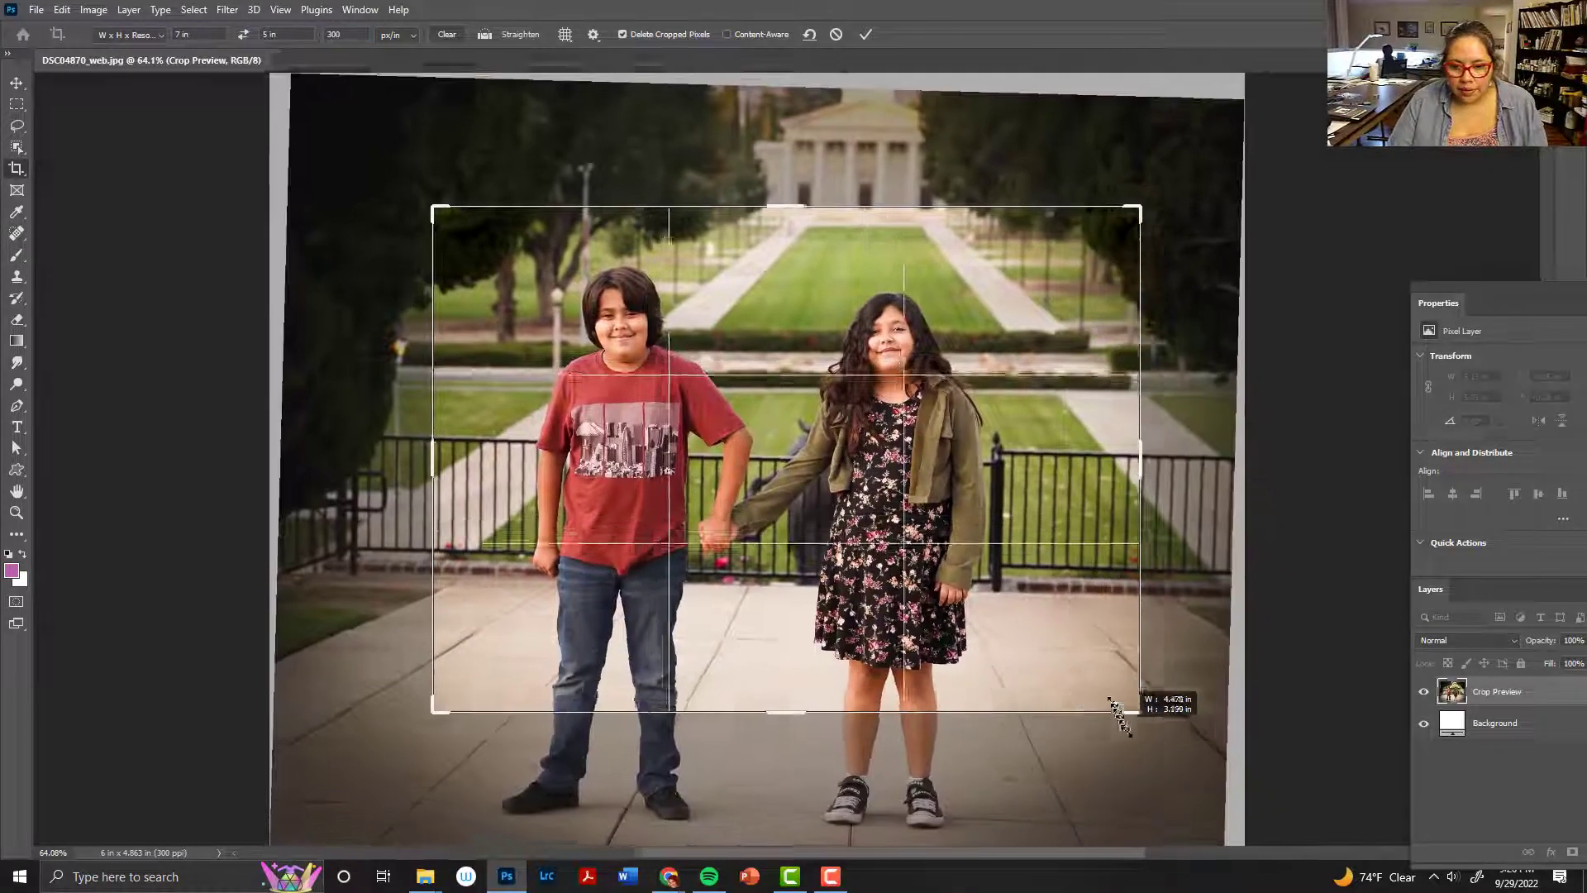
drag(1055, 669, 1089, 672)
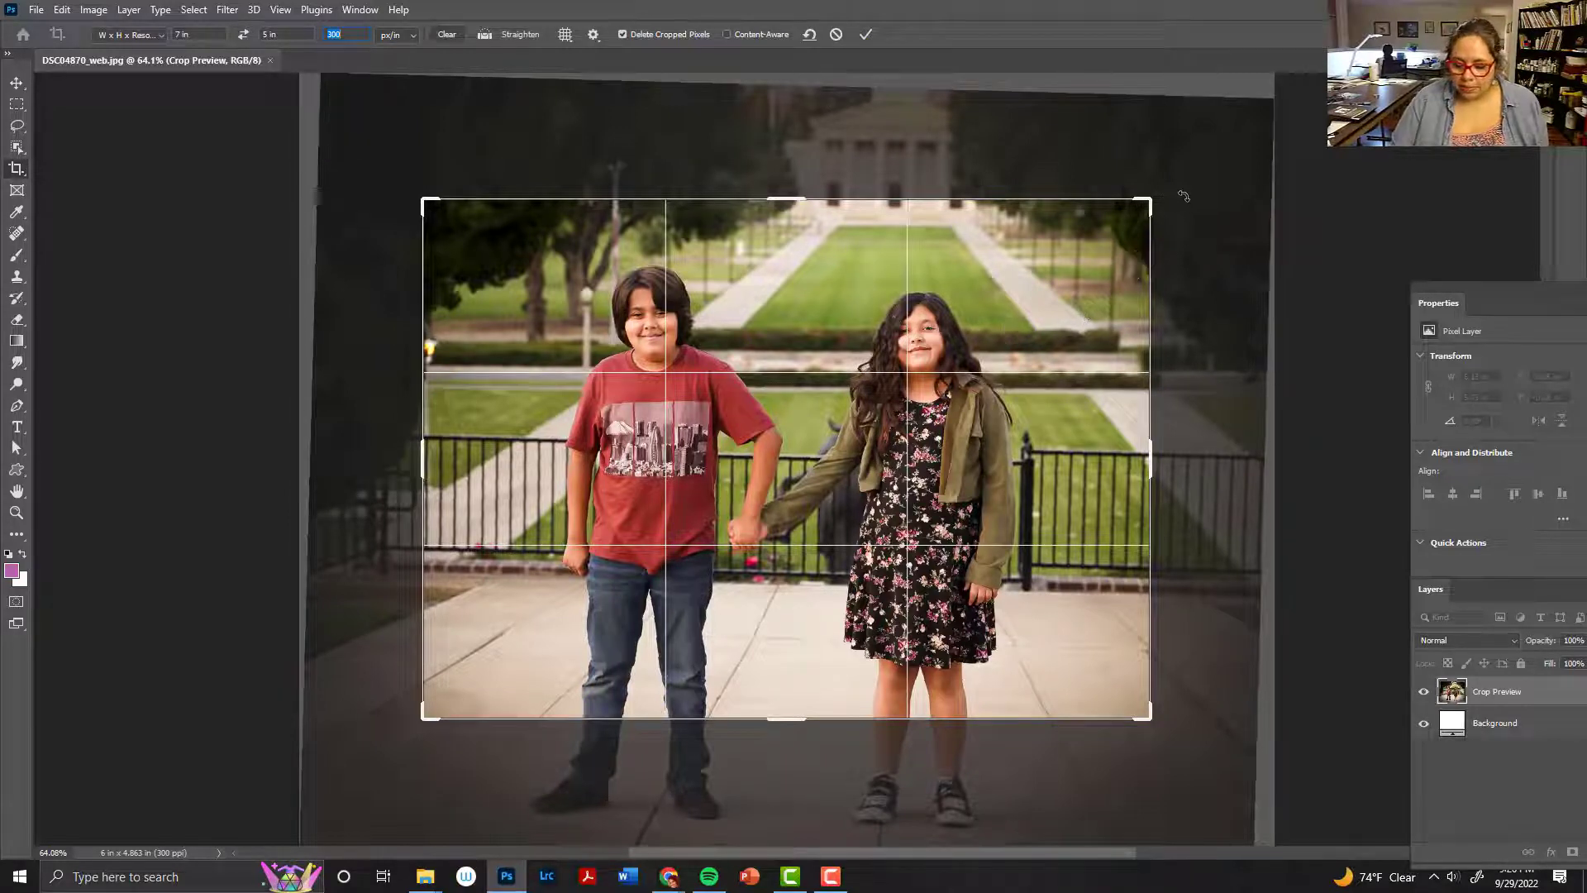
key(Return)
key(Return)
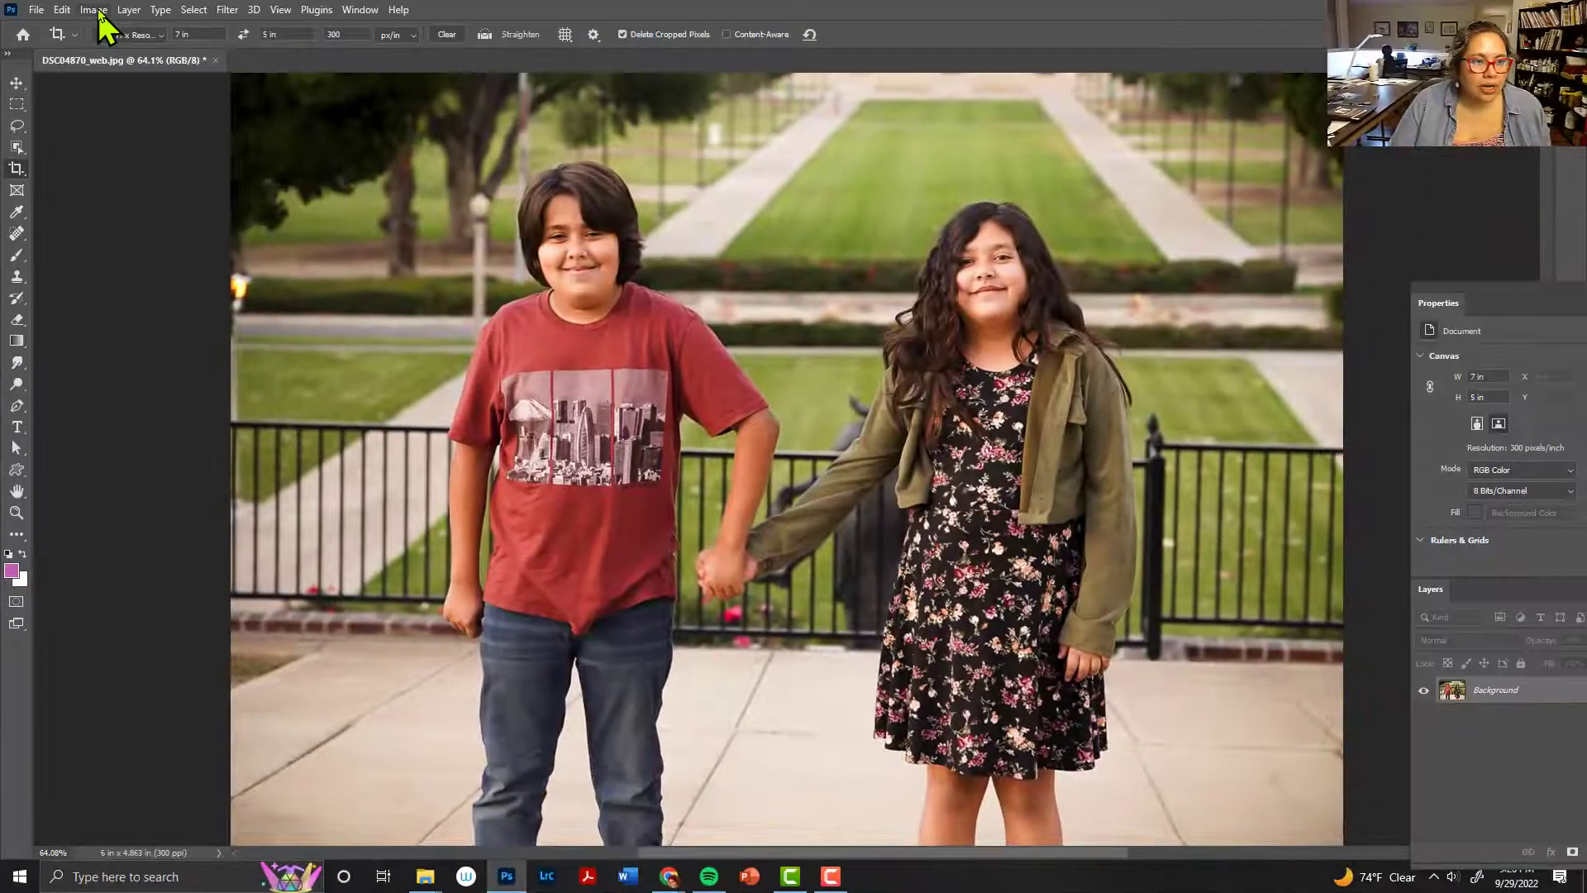
Step: Check the cropped photo's width, height and resolution in inches in Image Size, and return to the Crop tool without resizing
click(95, 10)
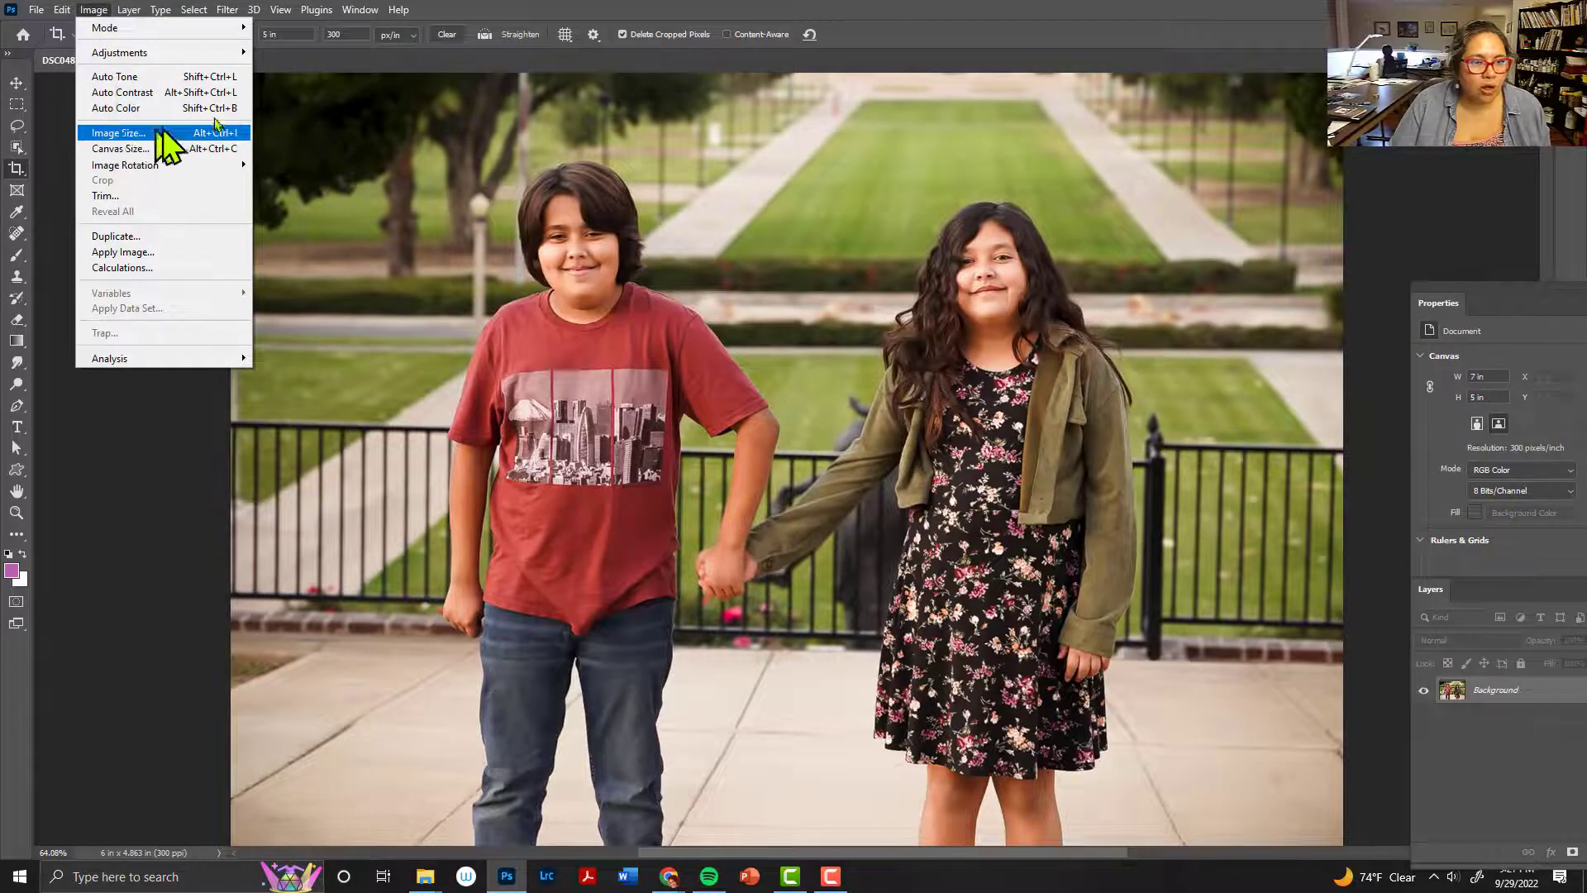
click(483, 13)
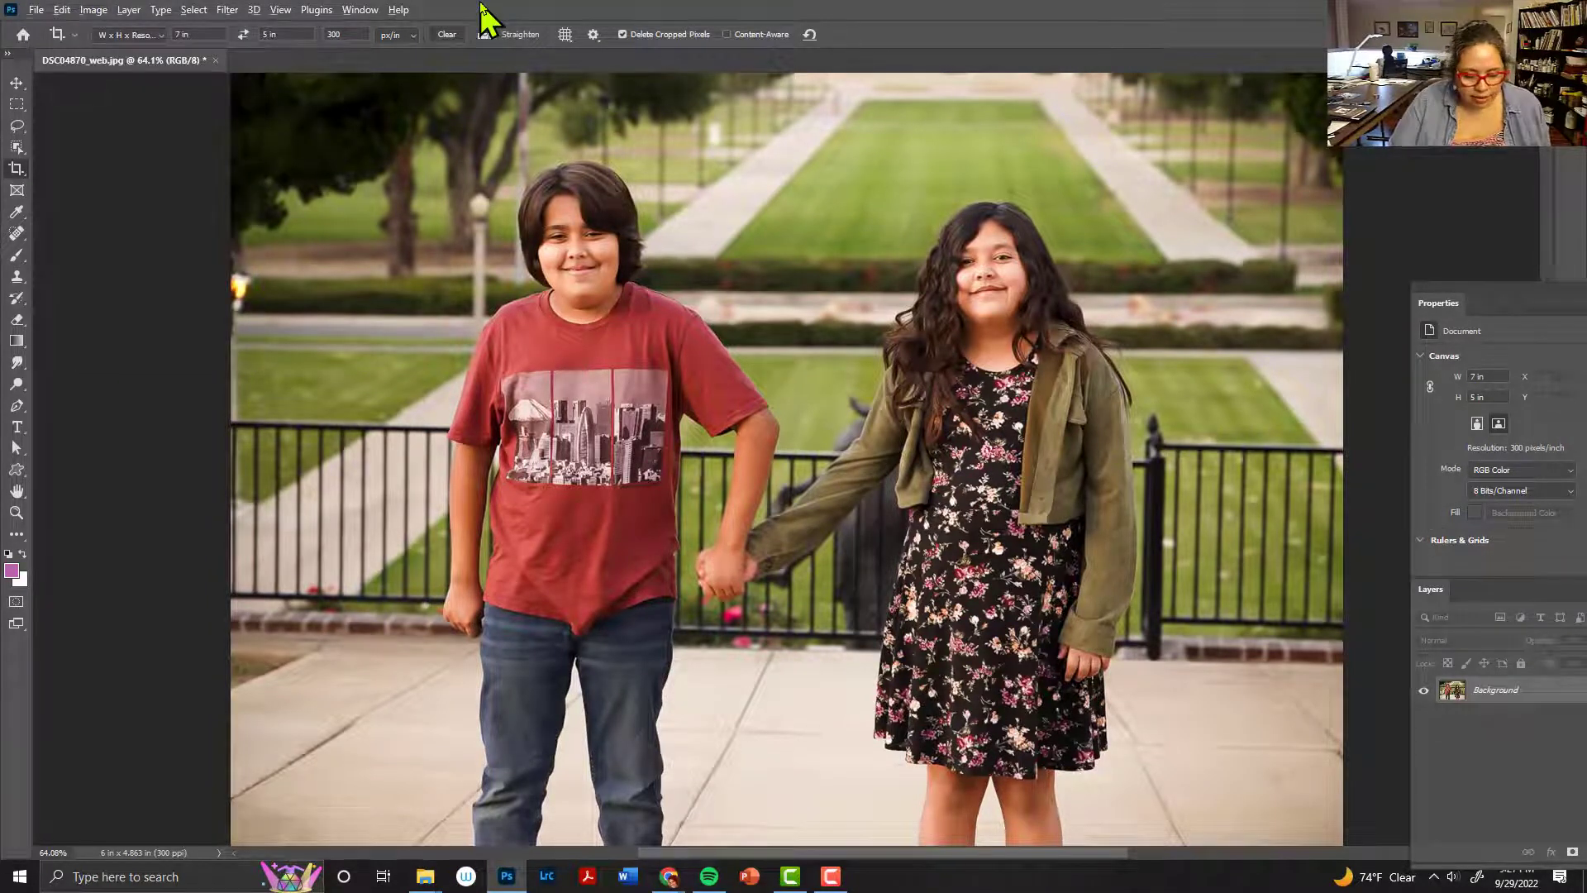
key(ctrl+alt+i)
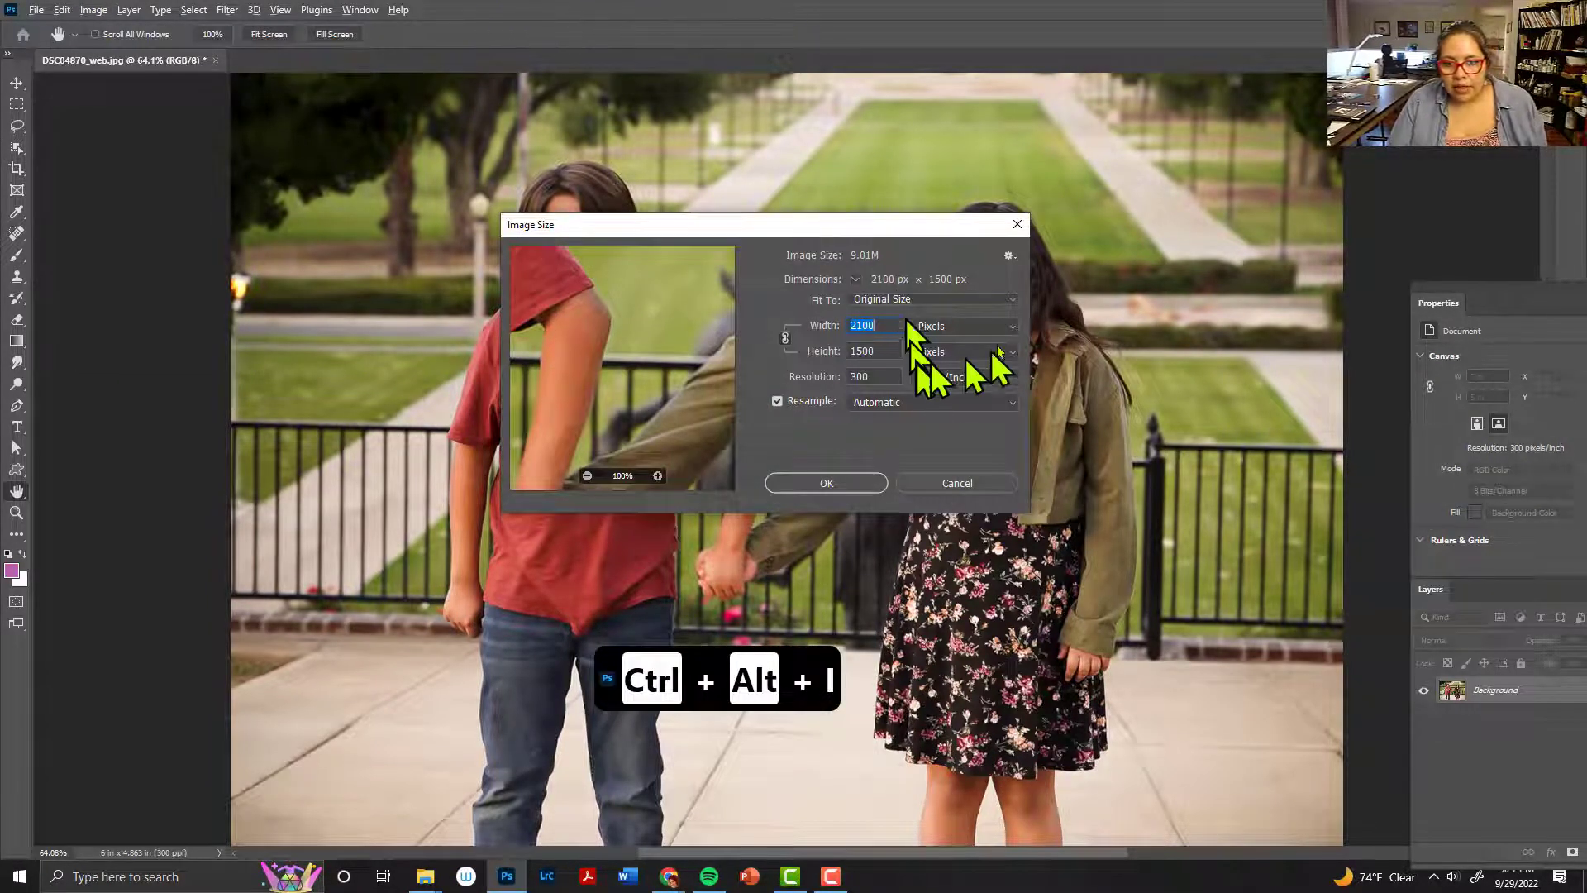
click(969, 326)
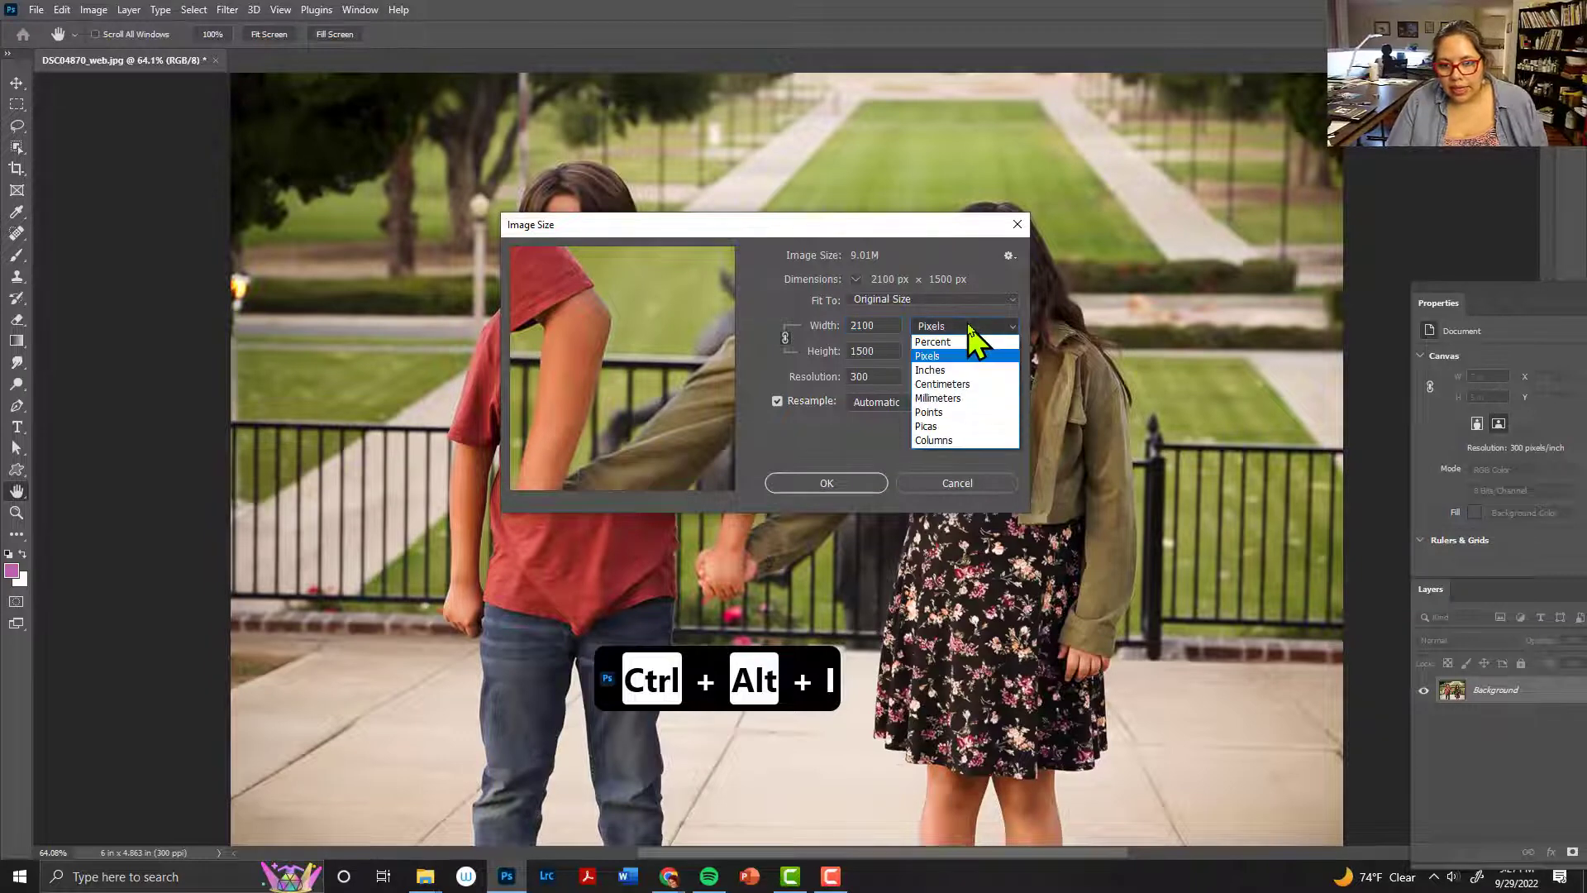
click(934, 369)
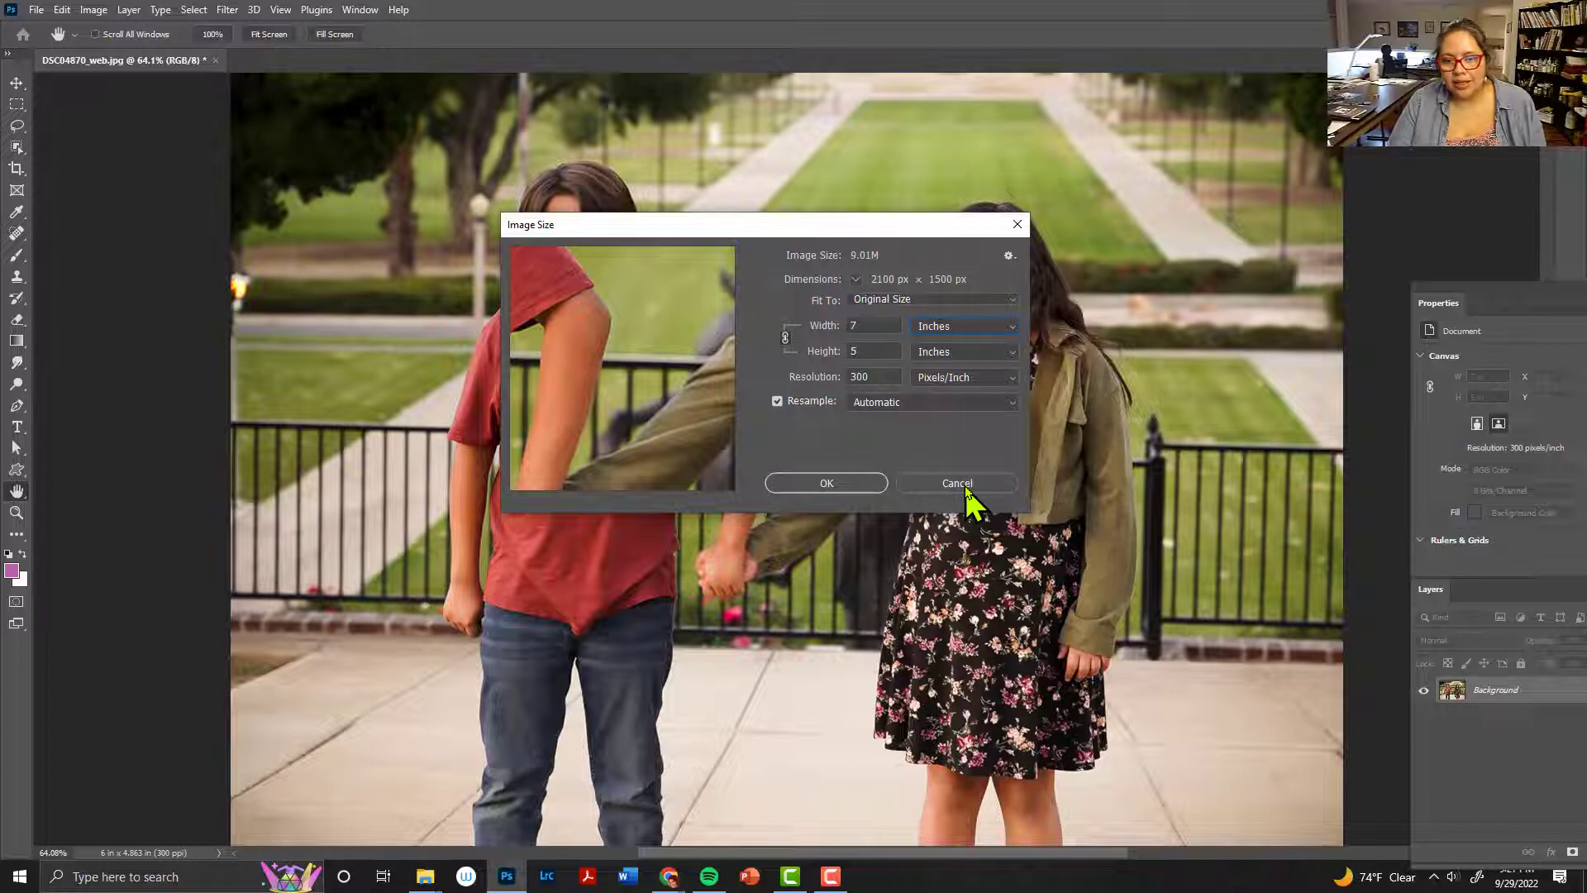
click(957, 485)
key(c)
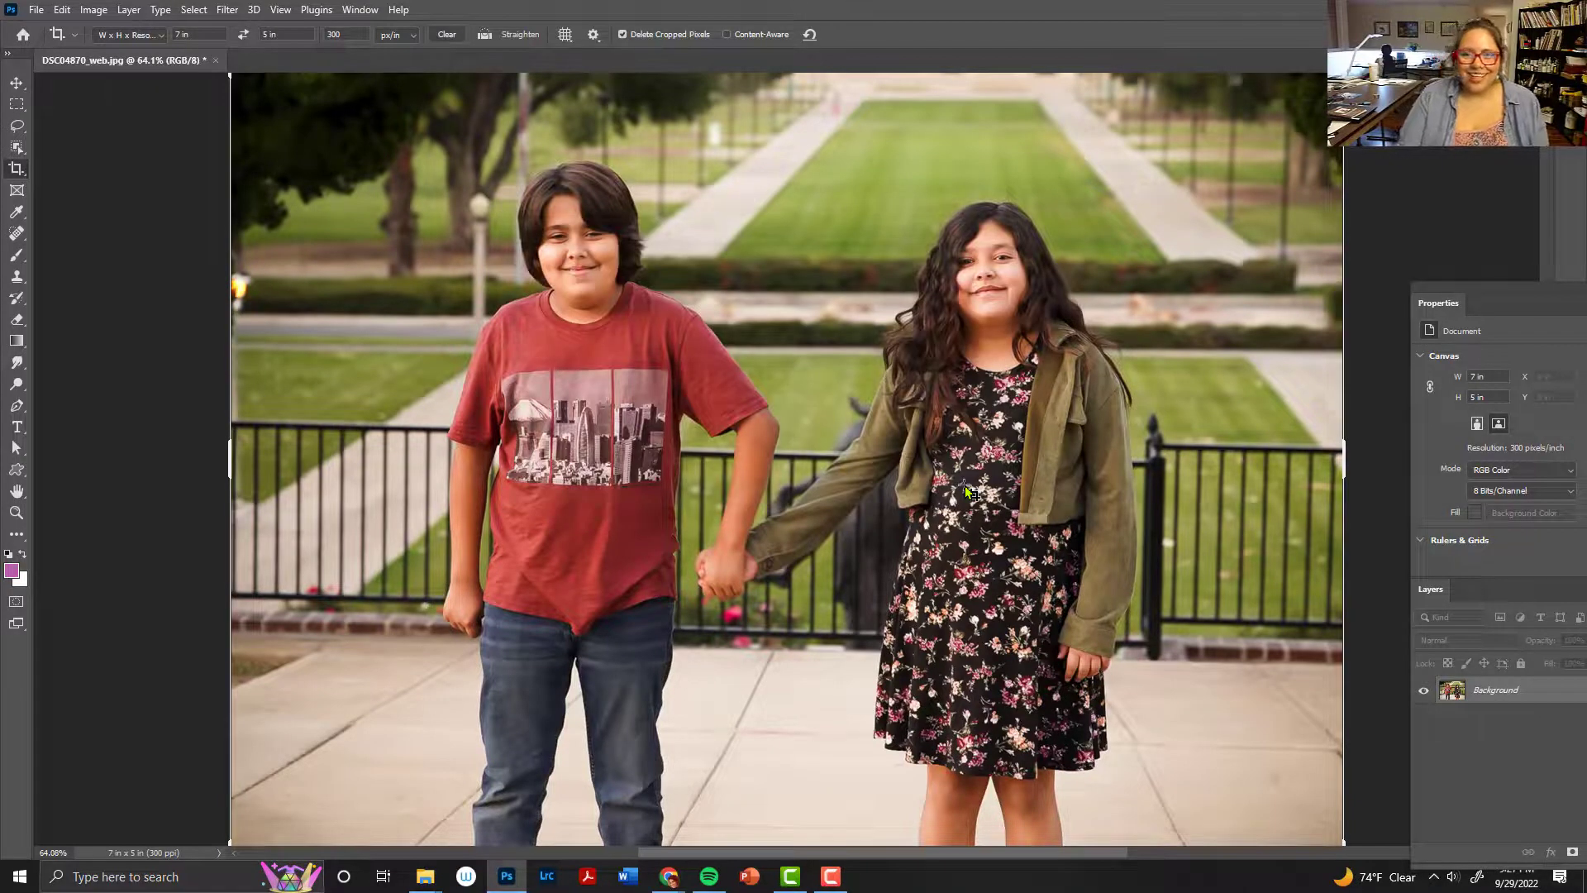